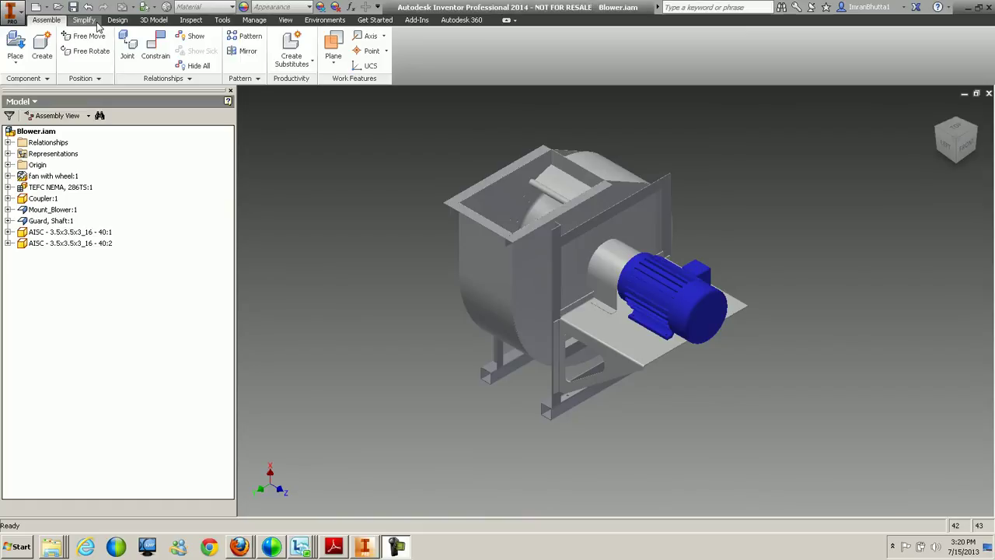
# Step: Switch the ribbon to the Simplify tab for the Blower.iam assembly
pyautogui.click(91, 21)
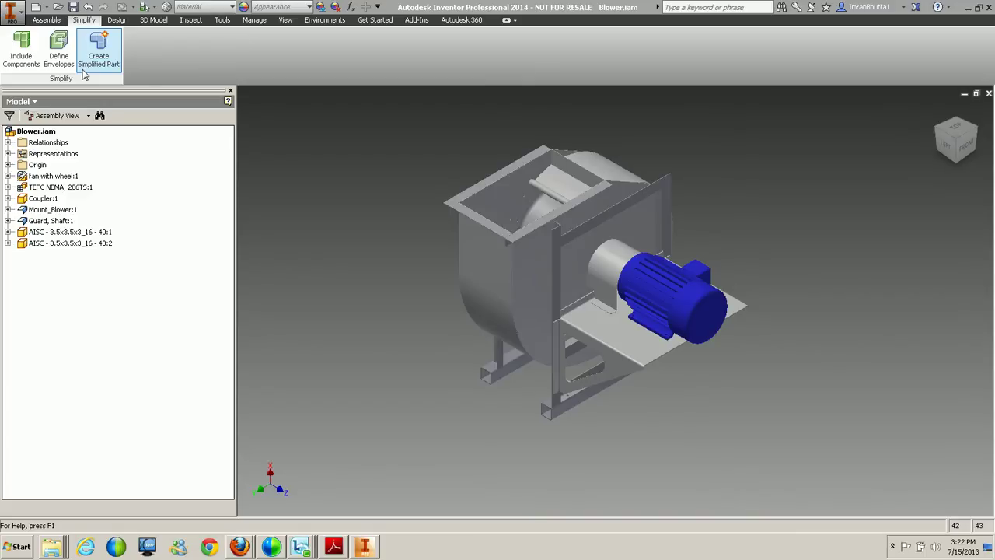
# Step: Start Include Components with the View filter kept at View All
pyautogui.click(24, 62)
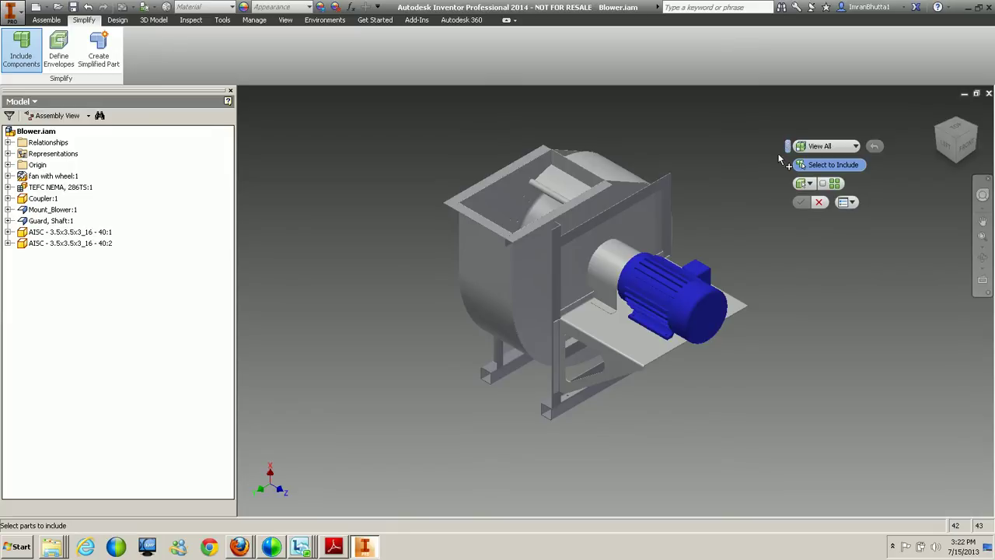
pyautogui.click(856, 147)
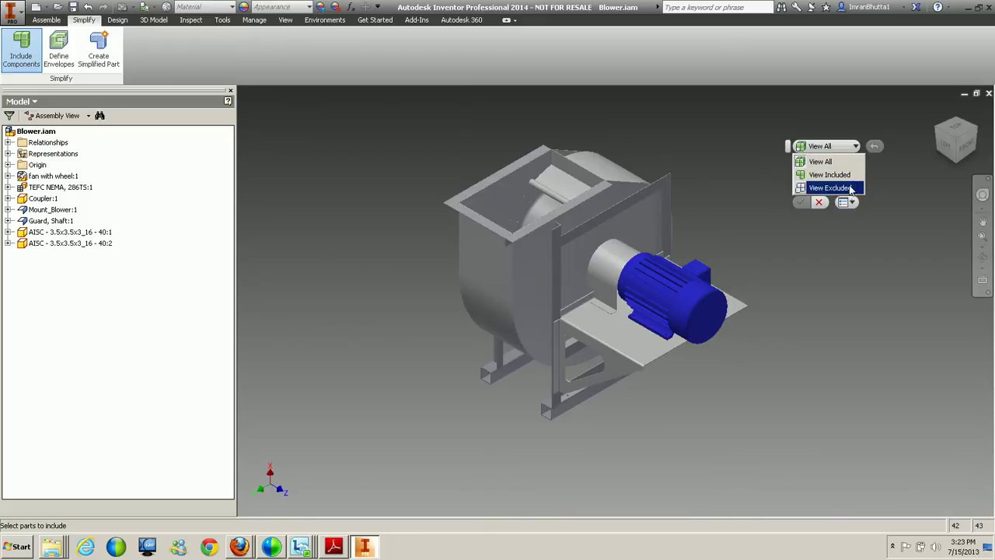
pyautogui.click(848, 162)
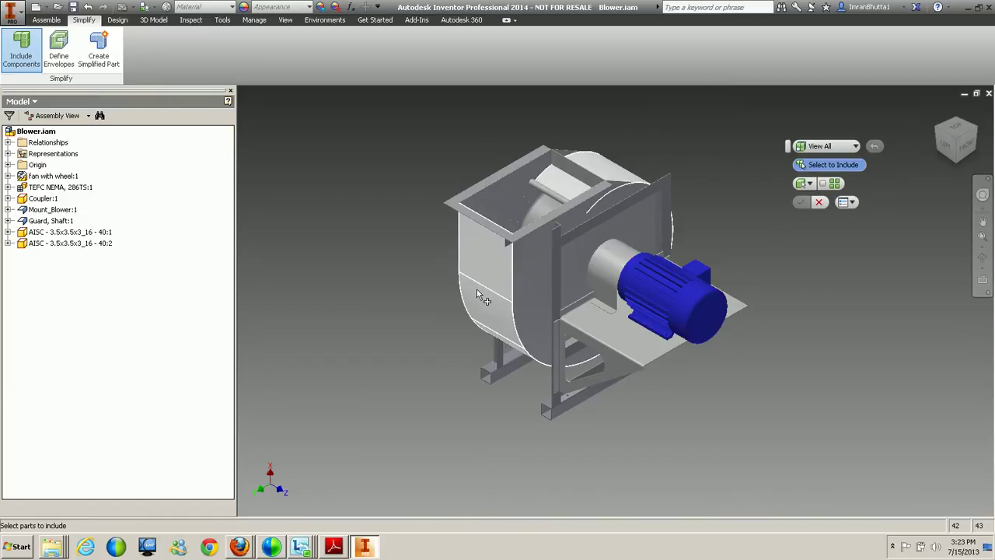
# Step: Select the motor and the Mount_Blower mounting plate for inclusion
pyautogui.click(648, 301)
pyautogui.click(766, 329)
pyautogui.click(695, 309)
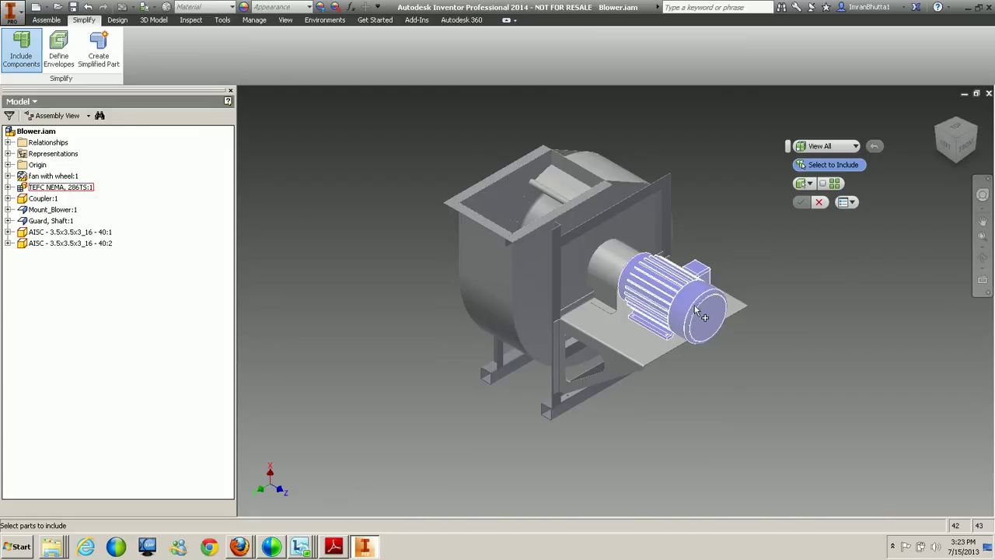
pyautogui.click(671, 285)
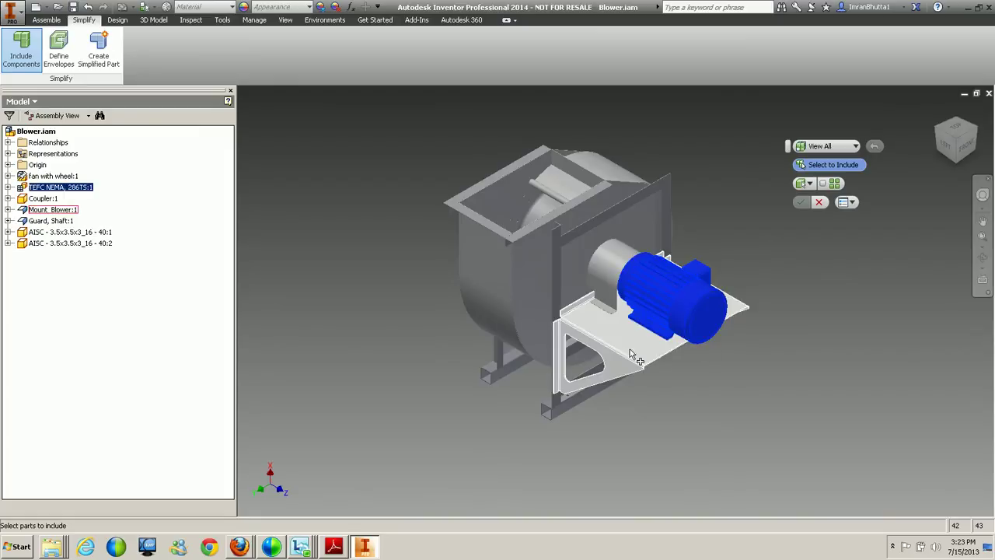
pyautogui.click(622, 344)
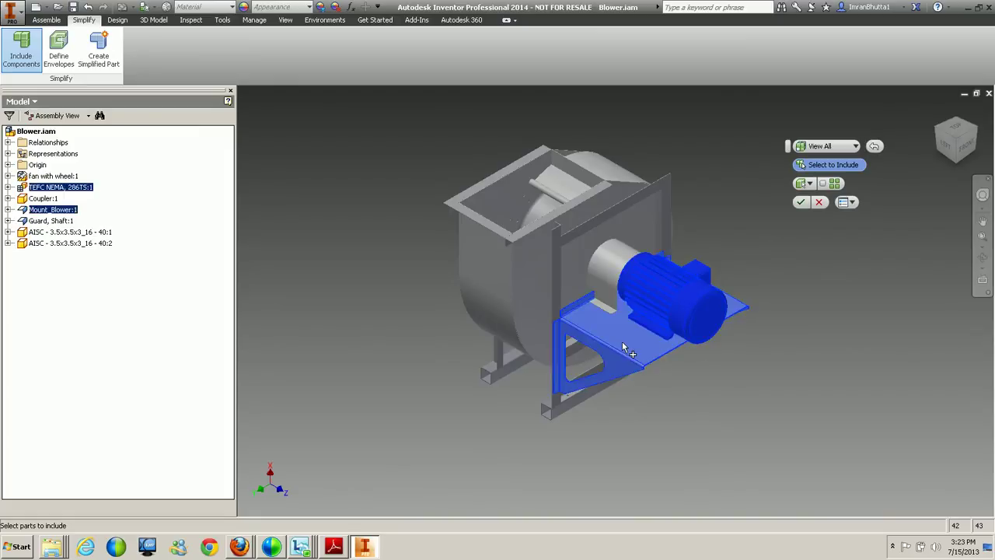
# Step: Expand fan with wheel:1 > FAN CONSTRAINED:1, add band:2, and change the selection priority
pyautogui.click(8, 176)
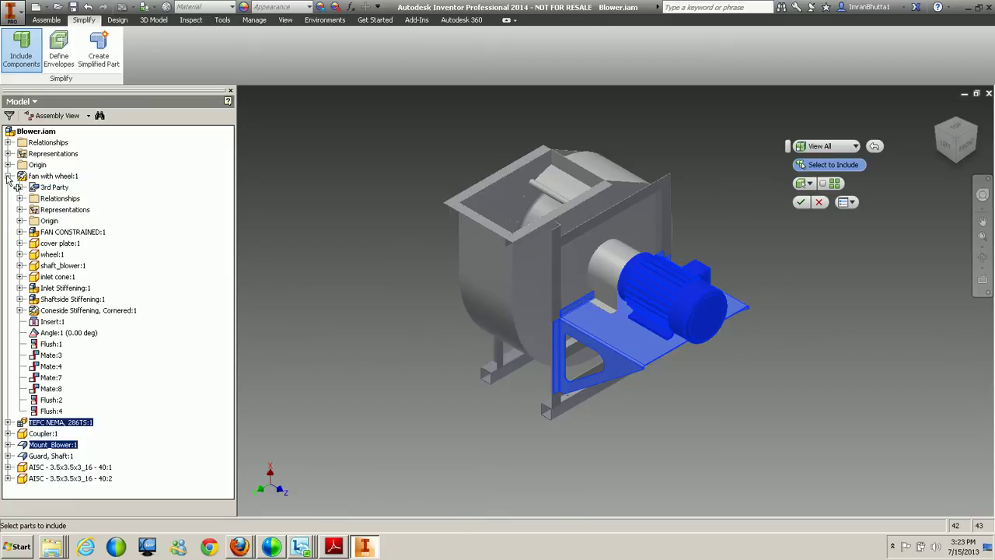
pyautogui.click(19, 233)
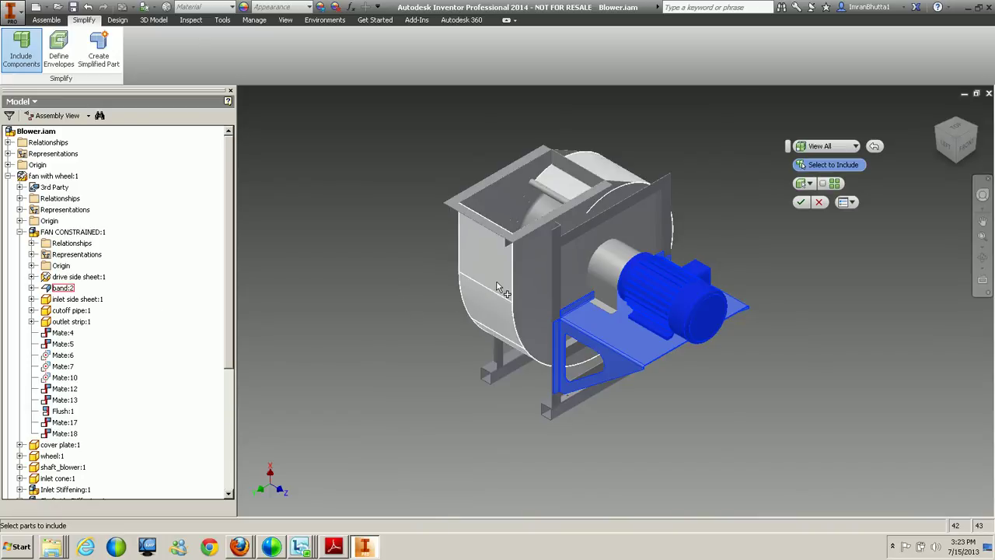
pyautogui.click(62, 289)
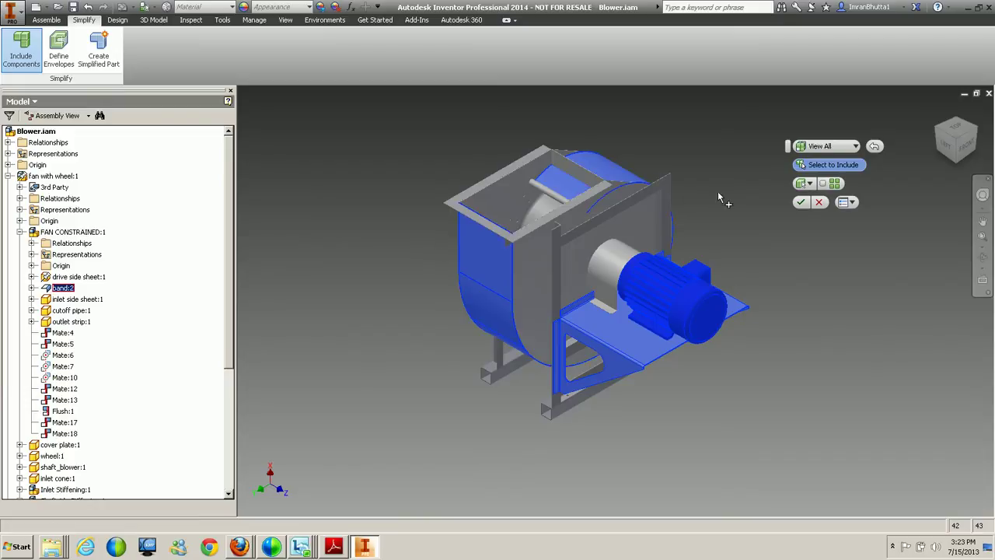
pyautogui.click(811, 184)
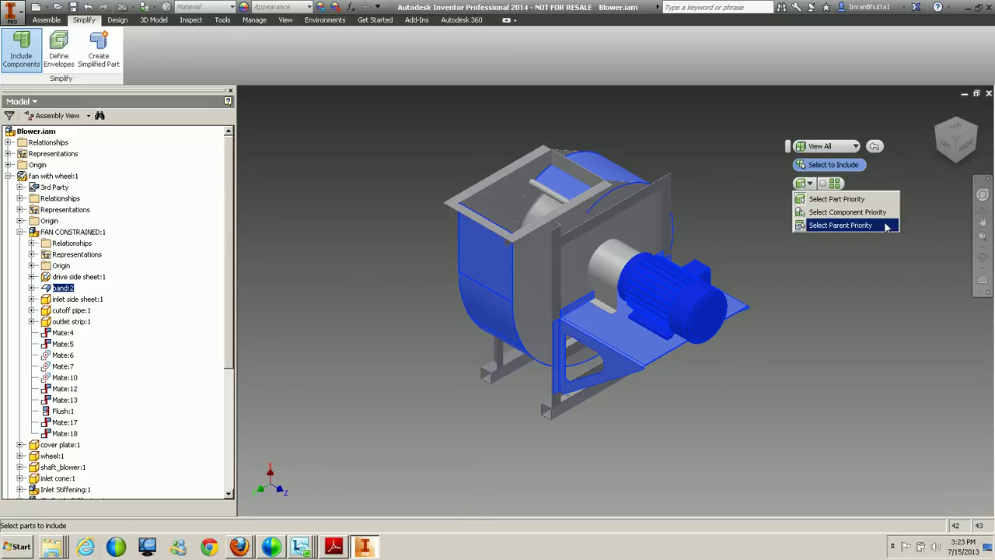
pyautogui.click(826, 199)
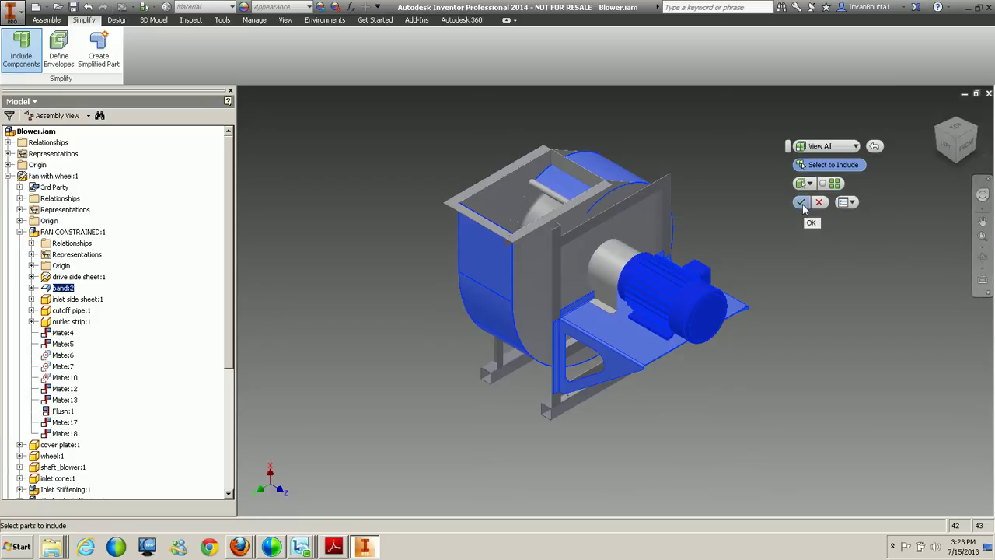
# Step: Confirm the inclusion to create Simple View1, toggle Master and back, and orbit to check it
pyautogui.click(803, 205)
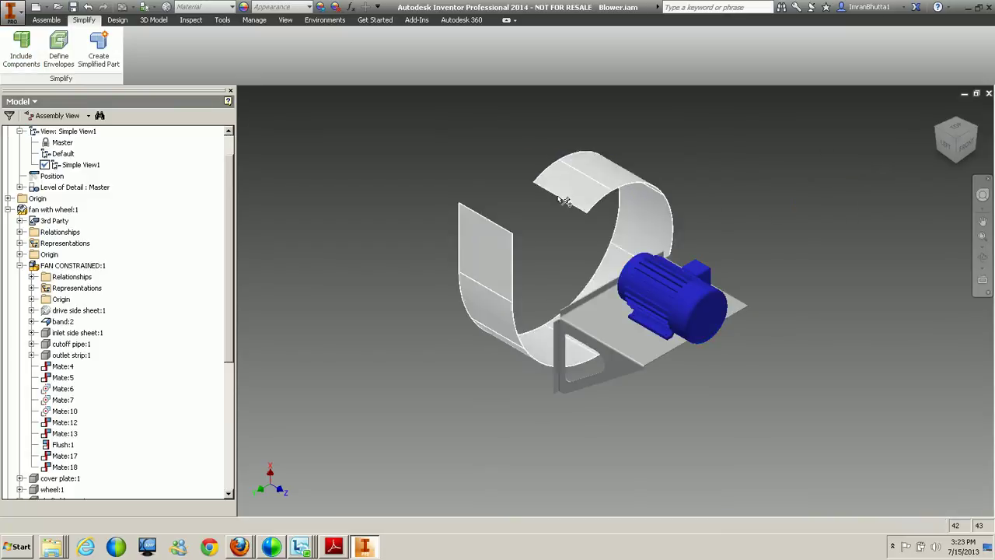
pyautogui.click(8, 210)
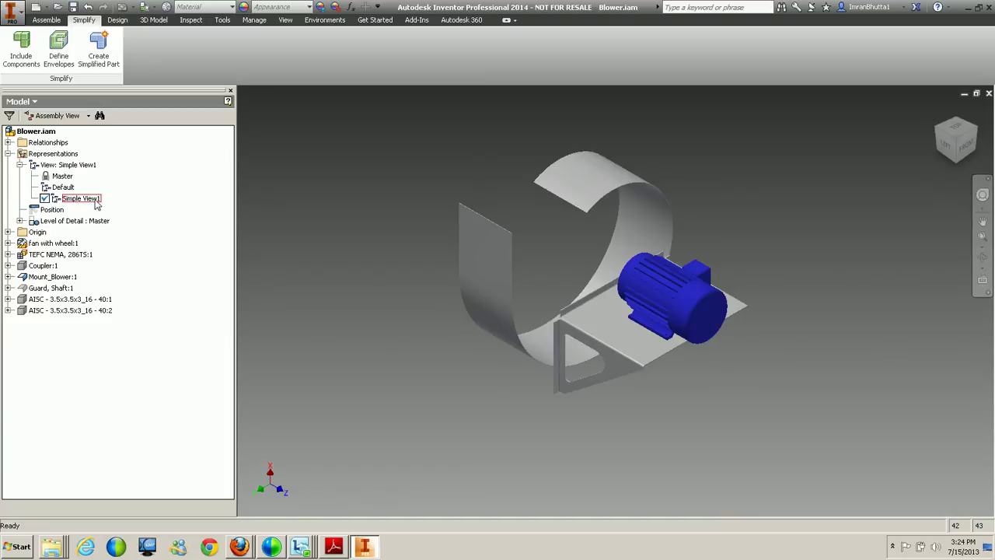
pyautogui.doubleClick(62, 176)
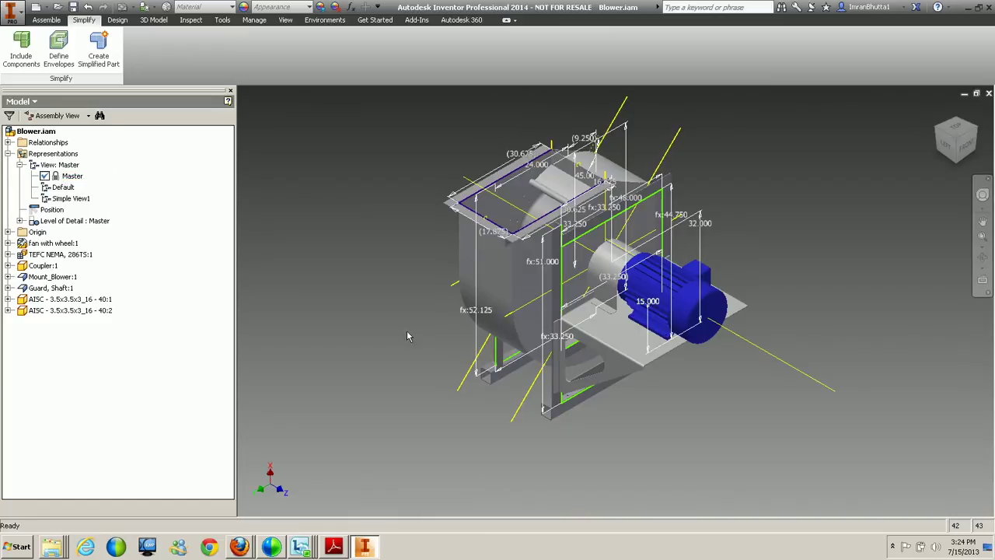
pyautogui.doubleClick(69, 199)
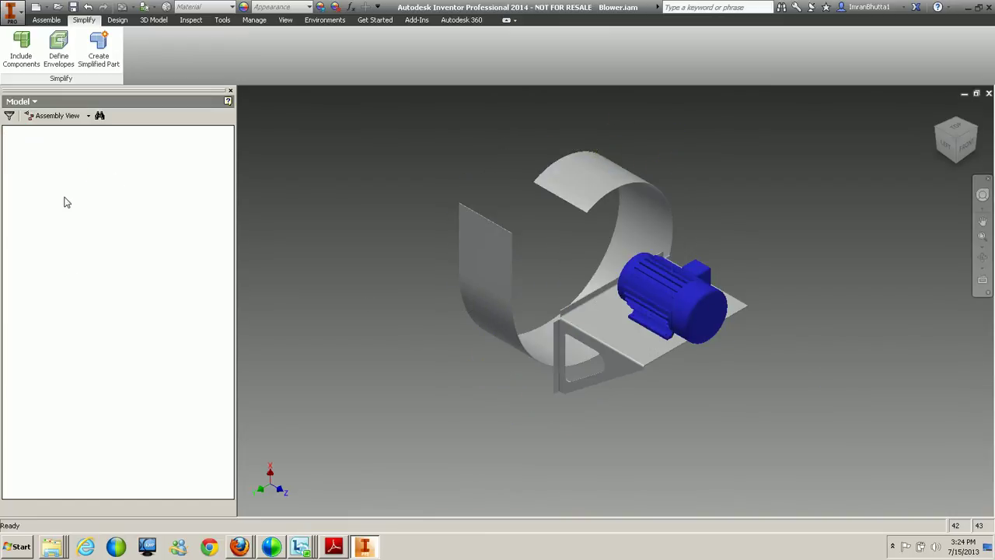
pyautogui.press('F4')
pyautogui.moveTo(374, 244); pyautogui.dragTo(351, 266)
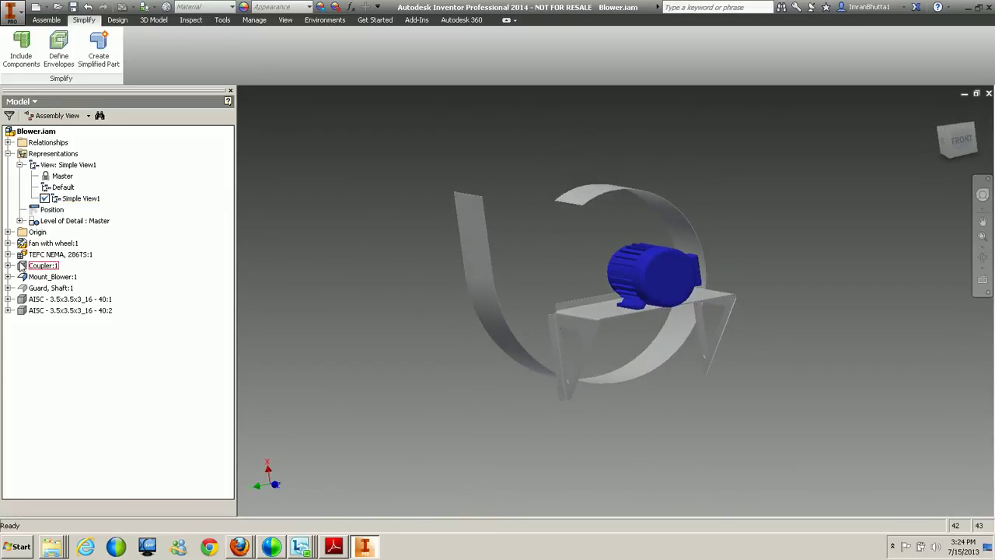
# Step: Reopen Edit Include Components for Simple View1 from its browser context menu
pyautogui.click(41, 266)
pyautogui.rightClick(39, 350)
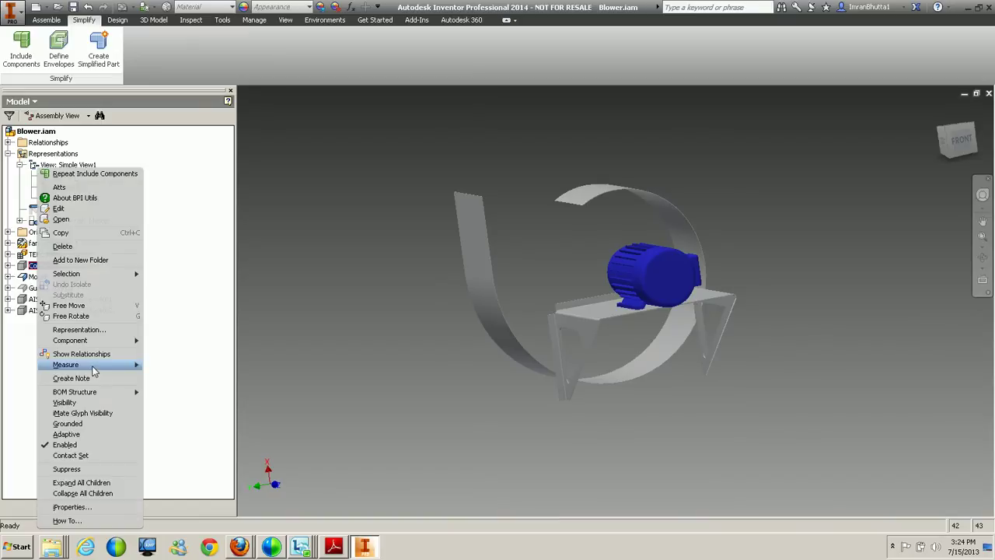
pyautogui.click(217, 422)
pyautogui.click(452, 406)
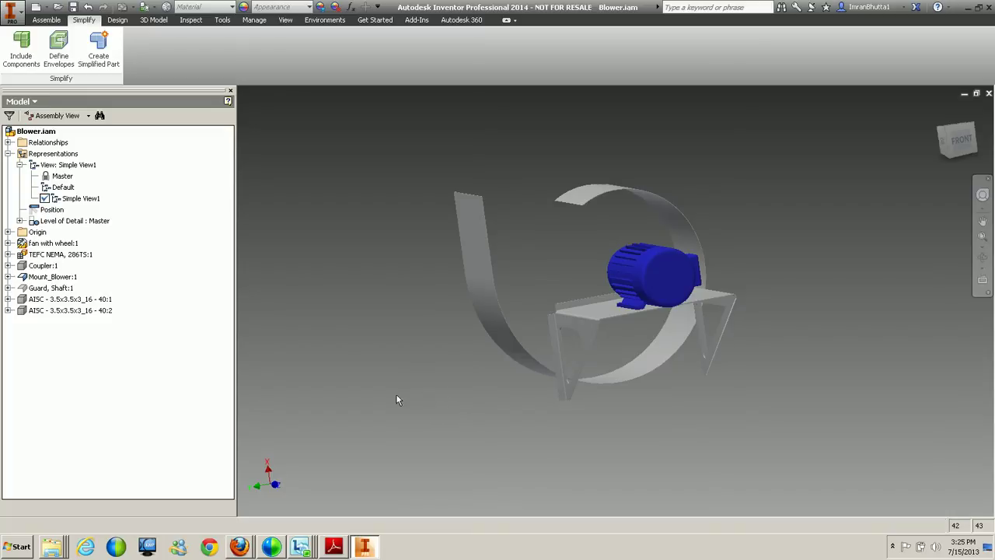
pyautogui.rightClick(82, 200)
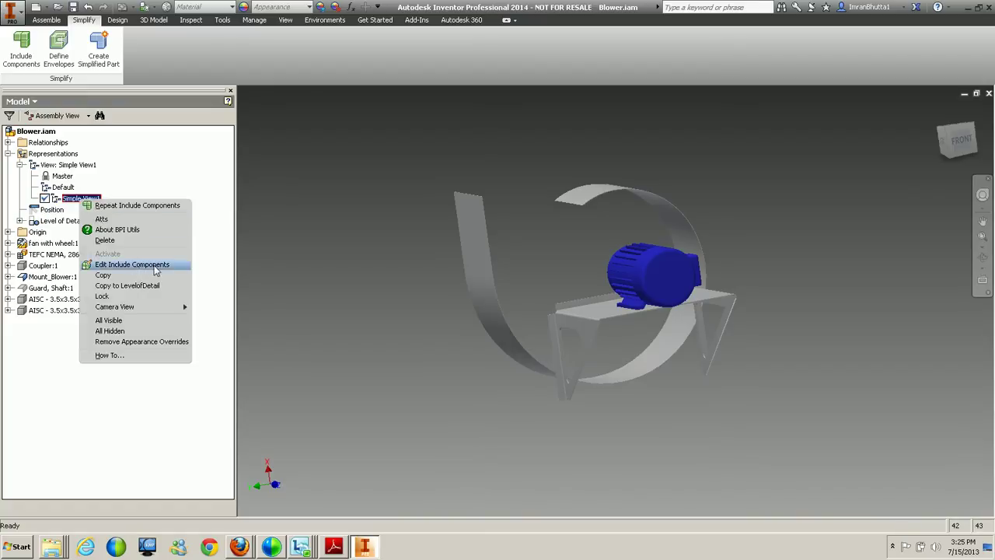
pyautogui.click(181, 266)
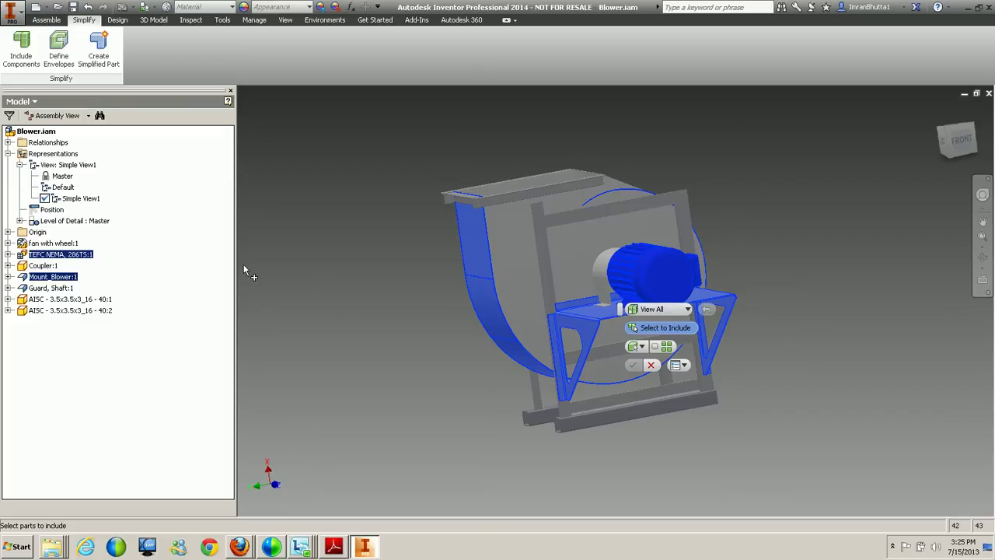
# Step: Set the inclusion view filter to View Excluded to show the left-out parts
pyautogui.keyDown('shift'); pyautogui.moveTo(389, 333); pyautogui.dragTo(416, 342, button='middle'); pyautogui.keyUp('shift')
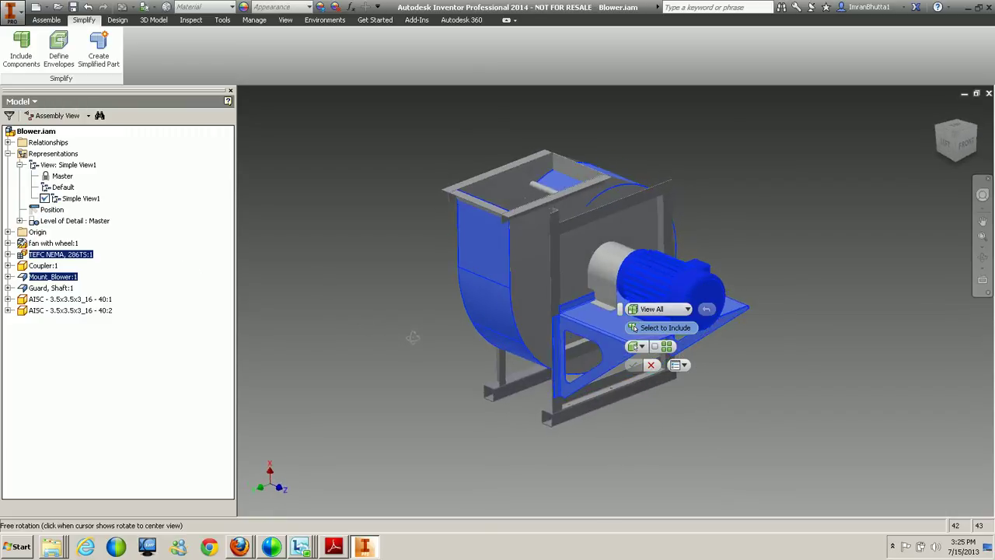
pyautogui.moveTo(626, 311); pyautogui.dragTo(782, 175)
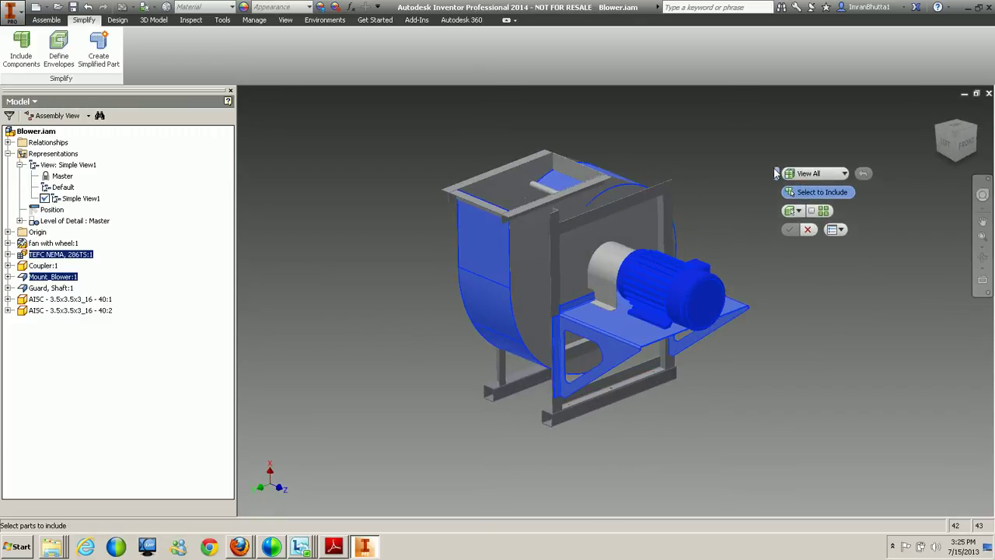
pyautogui.click(845, 175)
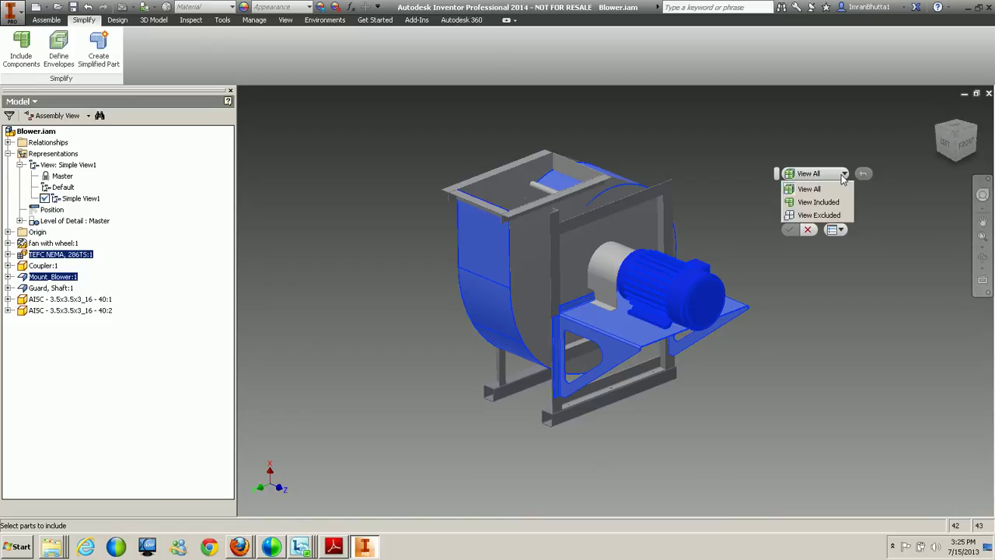
pyautogui.click(824, 202)
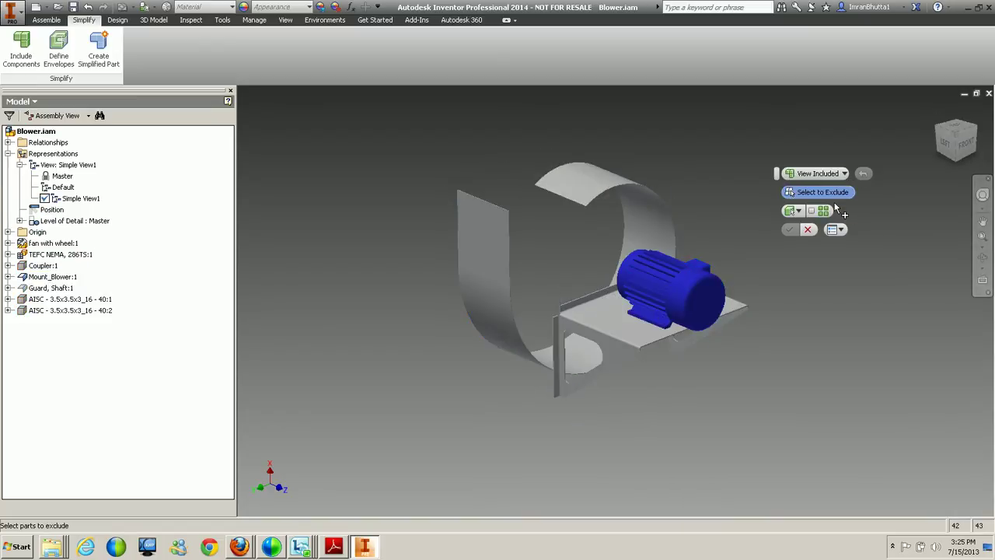
pyautogui.click(845, 174)
pyautogui.click(826, 217)
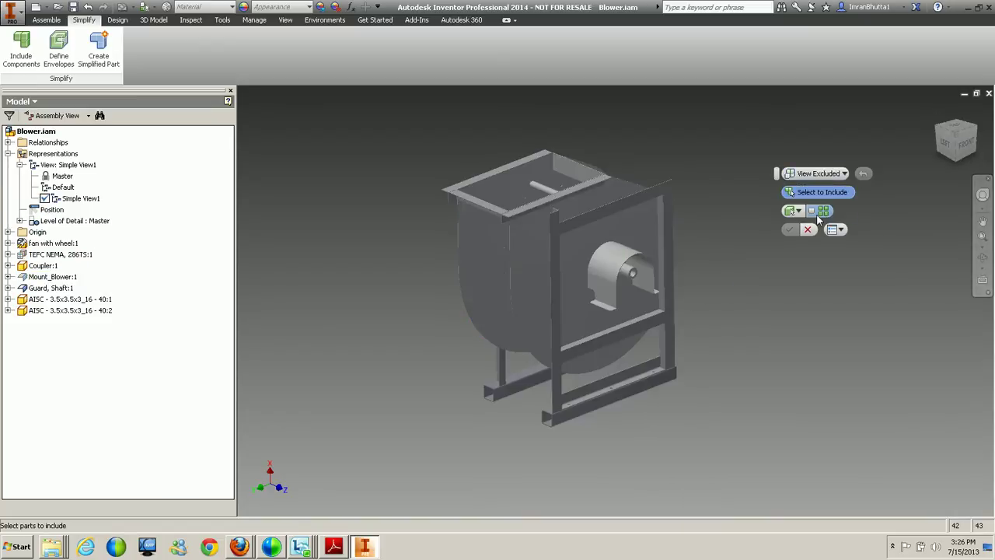
pyautogui.moveTo(769, 312)
pyautogui.keyDown('shift'); pyautogui.mouseDown(button='middle')
pyautogui.moveTo(758, 291)
pyautogui.moveTo(771, 304)
pyautogui.moveTo(758, 296)
pyautogui.moveTo(691, 304)
pyautogui.moveTo(788, 325)
pyautogui.moveTo(750, 309)
pyautogui.moveTo(766, 330)
pyautogui.mouseUp(button='middle'); pyautogui.keyUp('shift')
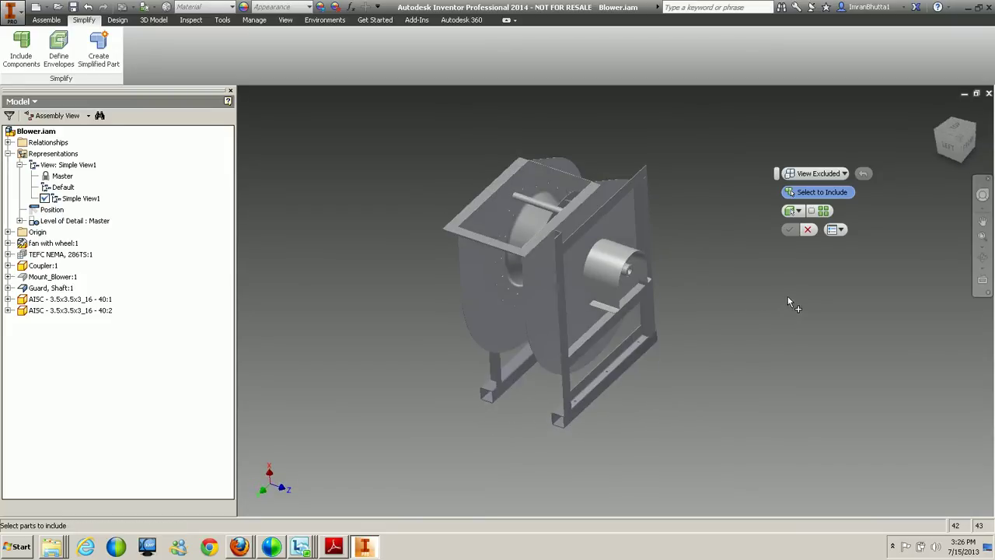
pyautogui.click(812, 212)
# Step: Include the bottom foot tubes, top shaft-guard frame and diagonal guard bar, then accept
pyautogui.click(566, 429)
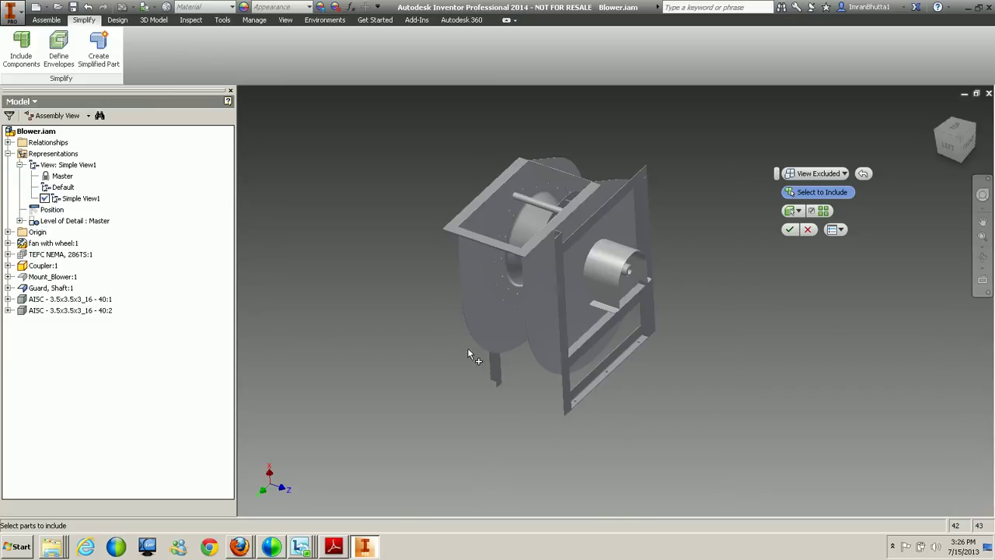
pyautogui.click(484, 243)
pyautogui.click(527, 251)
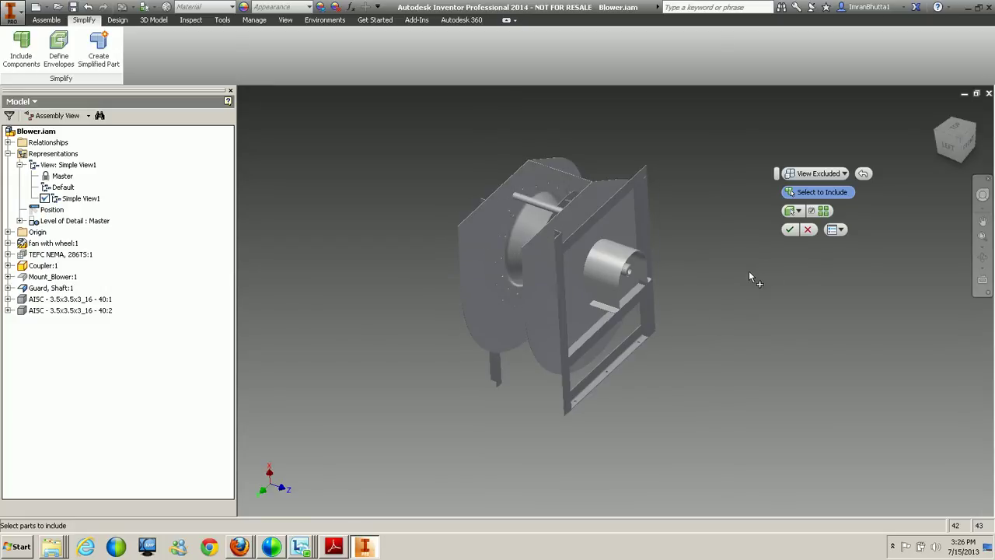
pyautogui.keyDown('shift'); pyautogui.moveTo(721, 303); pyautogui.dragTo(674, 312, button='middle'); pyautogui.keyUp('shift')
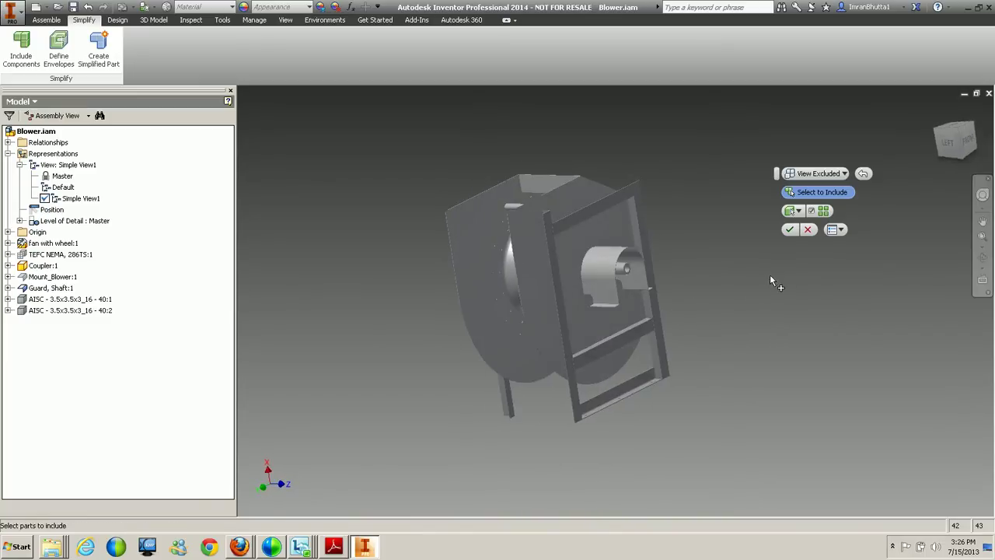
pyautogui.click(790, 229)
pyautogui.keyDown('shift'); pyautogui.moveTo(645, 355); pyautogui.dragTo(592, 397, button='middle'); pyautogui.keyUp('shift')
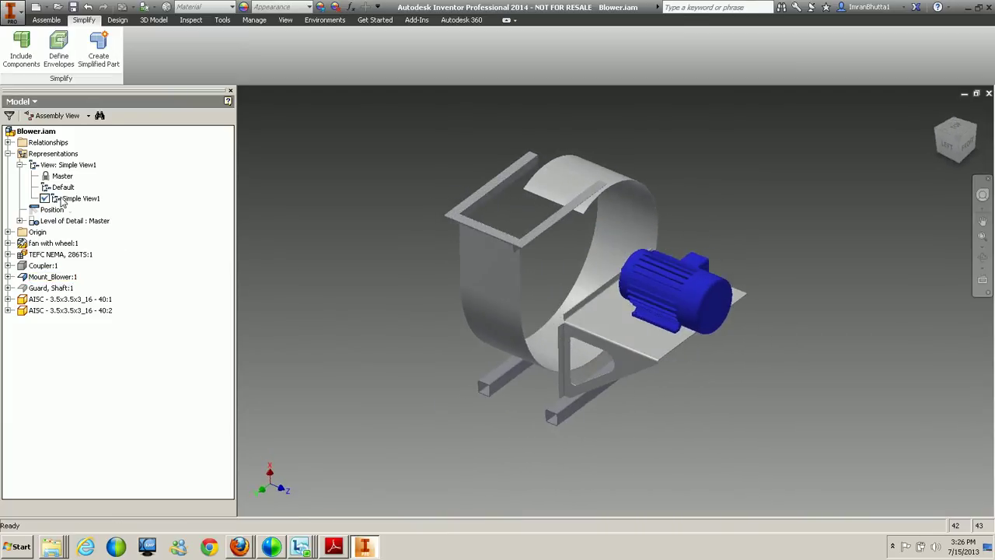
# Step: Reopen Simple View1's inclusion, add the strip plate, inlet ring and vertical side plate, and accept
pyautogui.rightClick(95, 201)
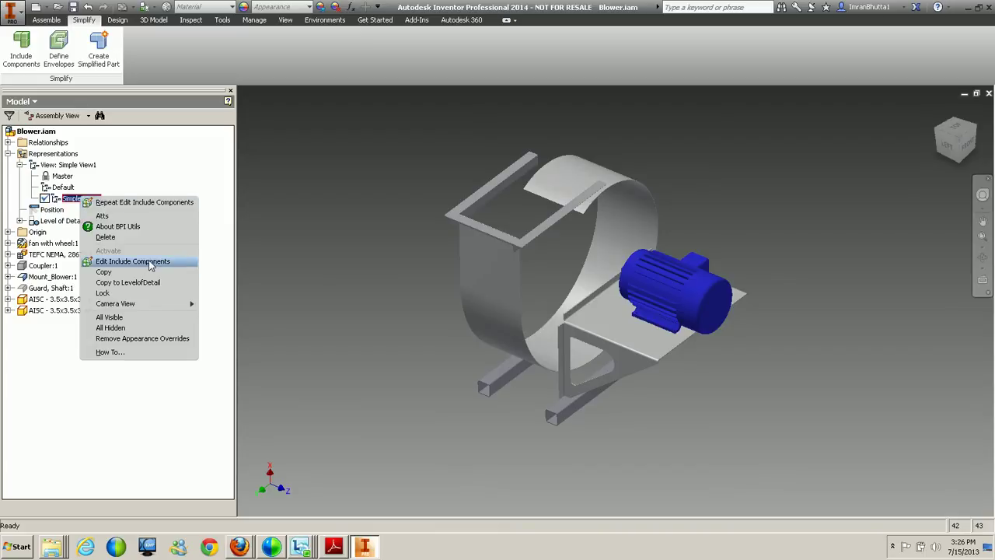
pyautogui.click(182, 262)
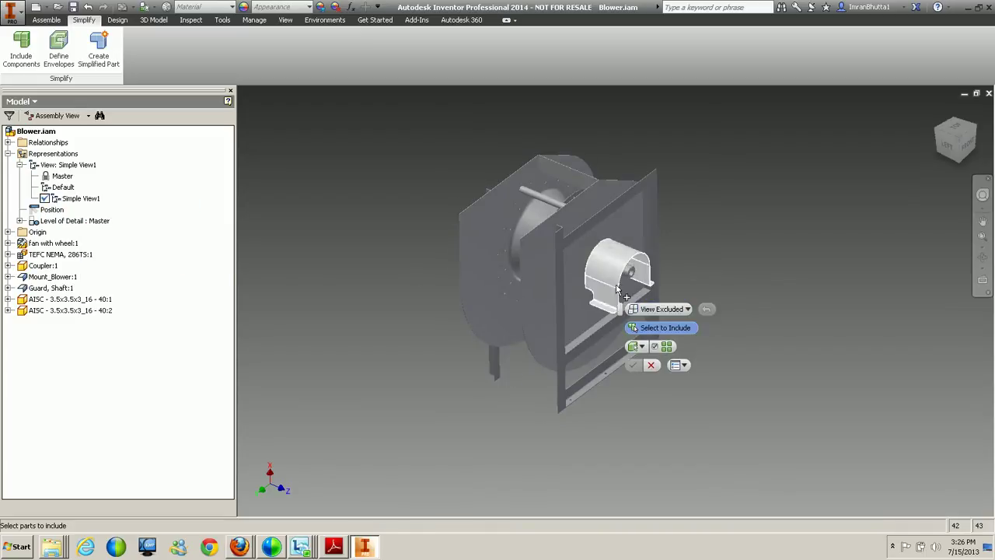
pyautogui.keyDown('shift'); pyautogui.moveTo(595, 336); pyautogui.dragTo(602, 299, button='middle'); pyautogui.keyUp('shift')
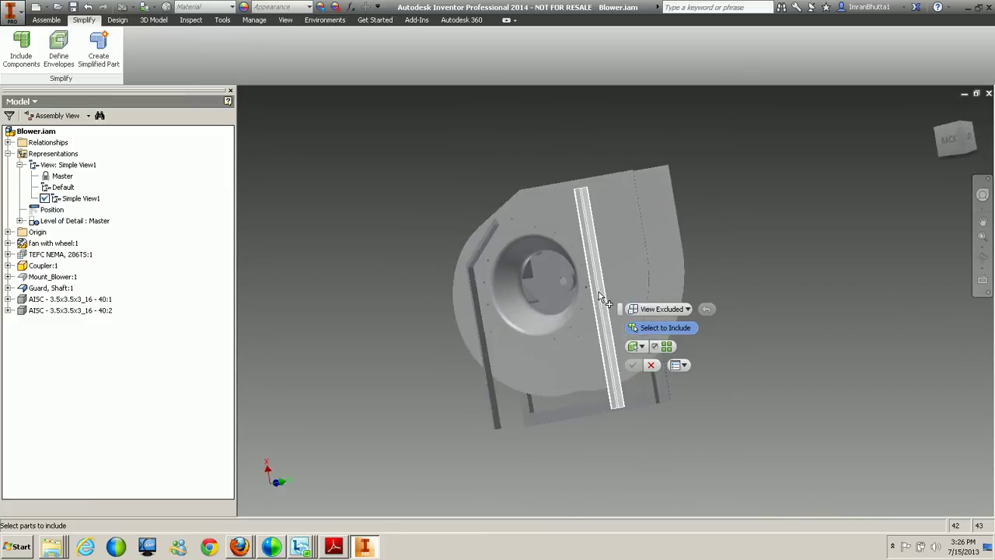
pyautogui.click(599, 295)
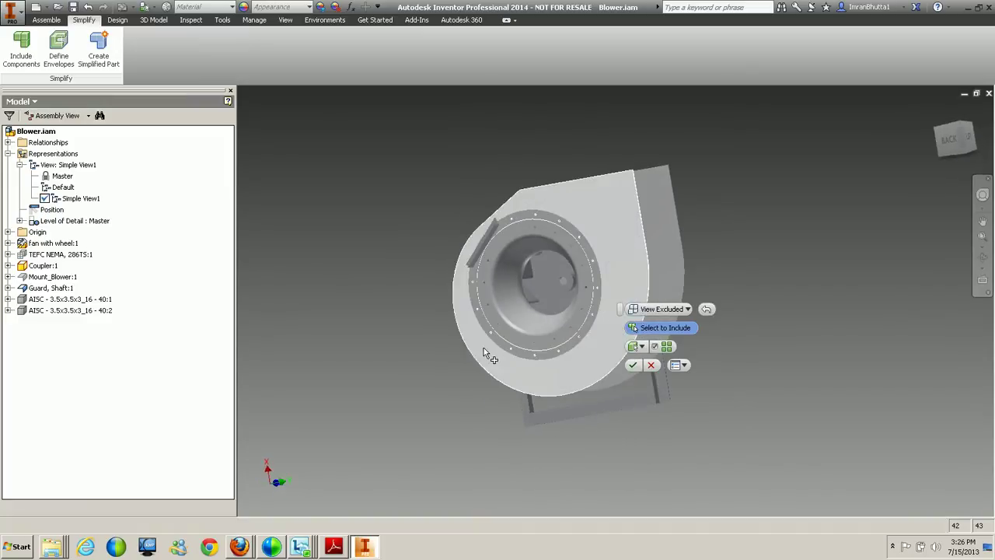
pyautogui.click(498, 264)
pyautogui.keyDown('shift'); pyautogui.moveTo(582, 365); pyautogui.dragTo(421, 407, button='middle'); pyautogui.keyUp('shift')
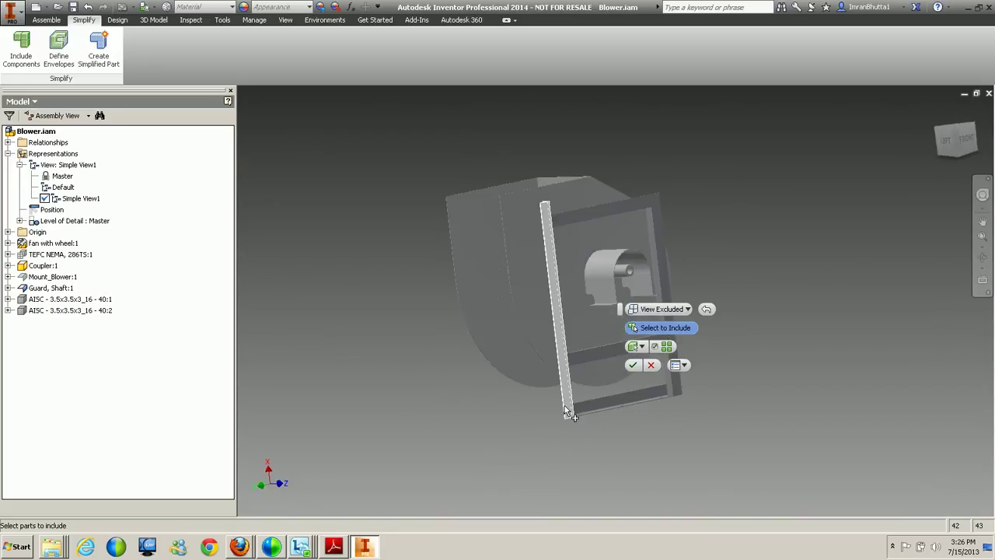
pyautogui.click(679, 391)
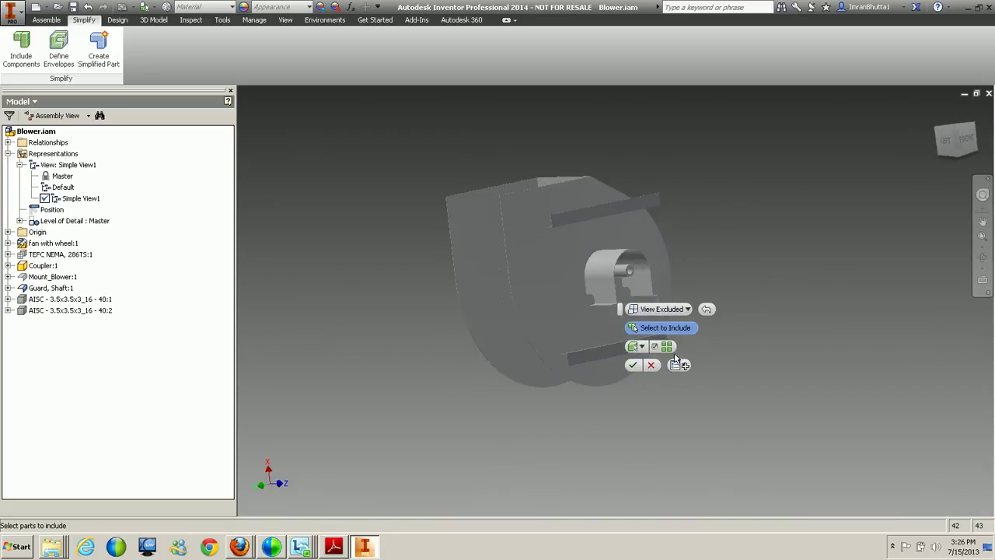
pyautogui.click(634, 367)
pyautogui.moveTo(719, 392); pyautogui.dragTo(664, 420, button='middle')
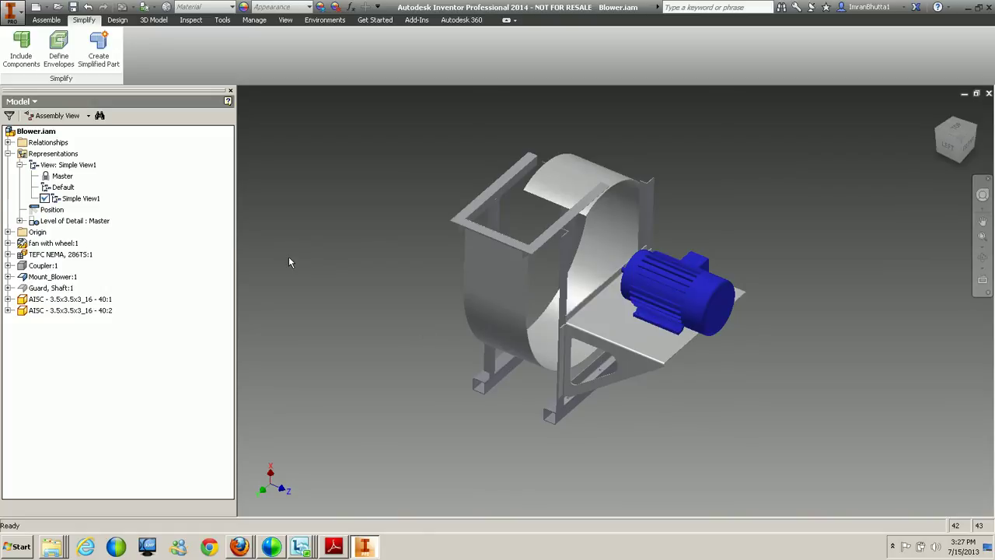
# Step: Reopen Simple View1's inclusion, filter to View Included, and exclude the vertical plate beside the motor
pyautogui.rightClick(75, 202)
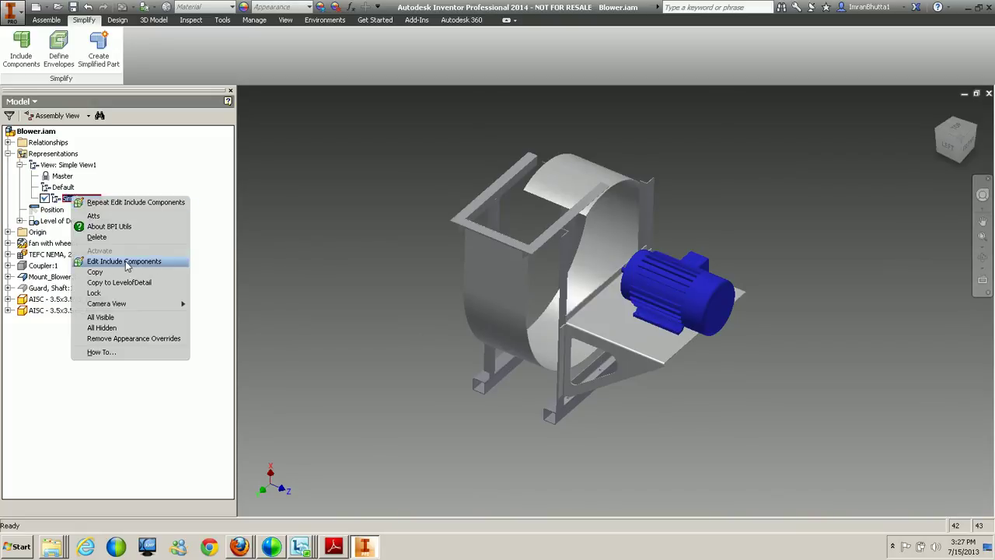
pyautogui.click(123, 262)
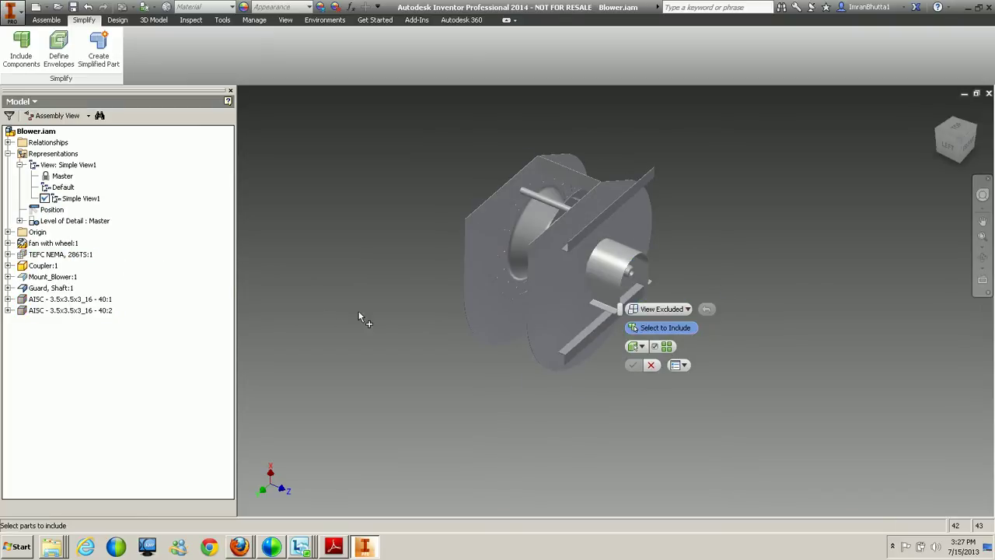
pyautogui.click(668, 309)
pyautogui.click(659, 338)
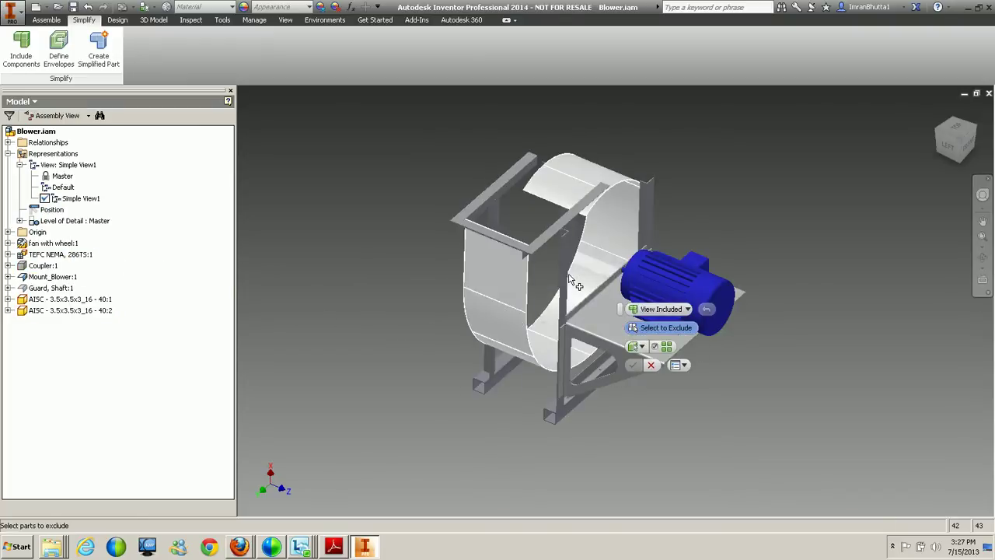
pyautogui.click(566, 282)
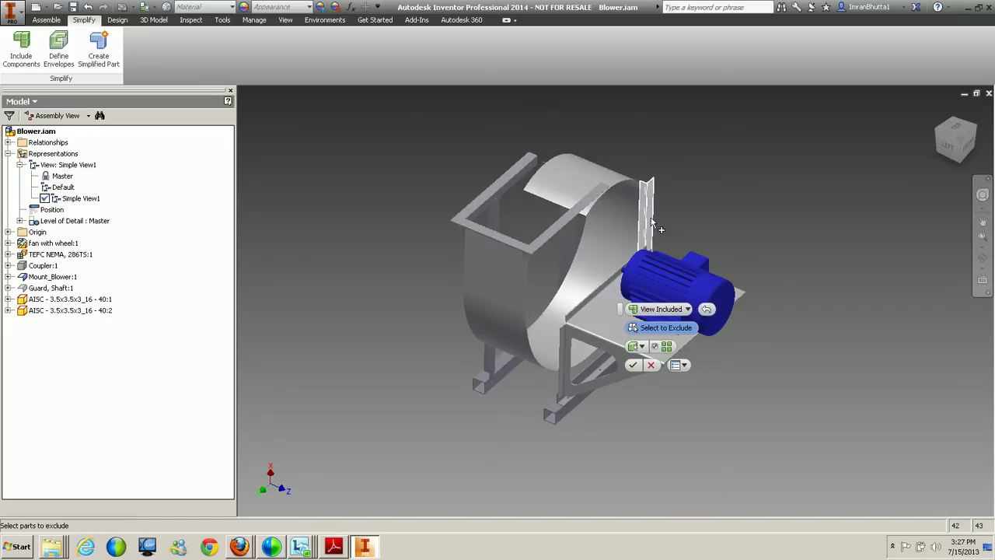
pyautogui.keyDown('shift'); pyautogui.moveTo(554, 295); pyautogui.dragTo(588, 274, button='middle'); pyautogui.keyUp('shift')
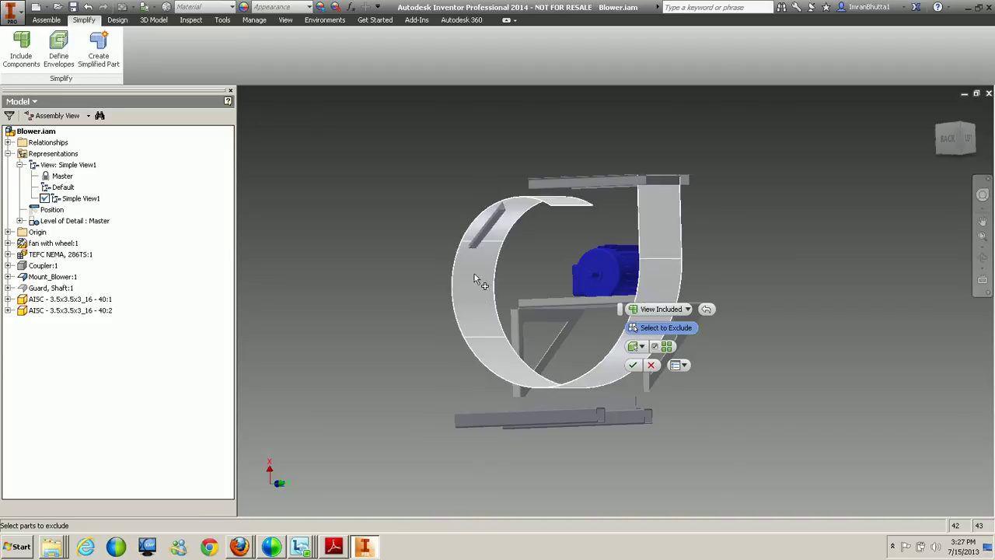
pyautogui.click(633, 365)
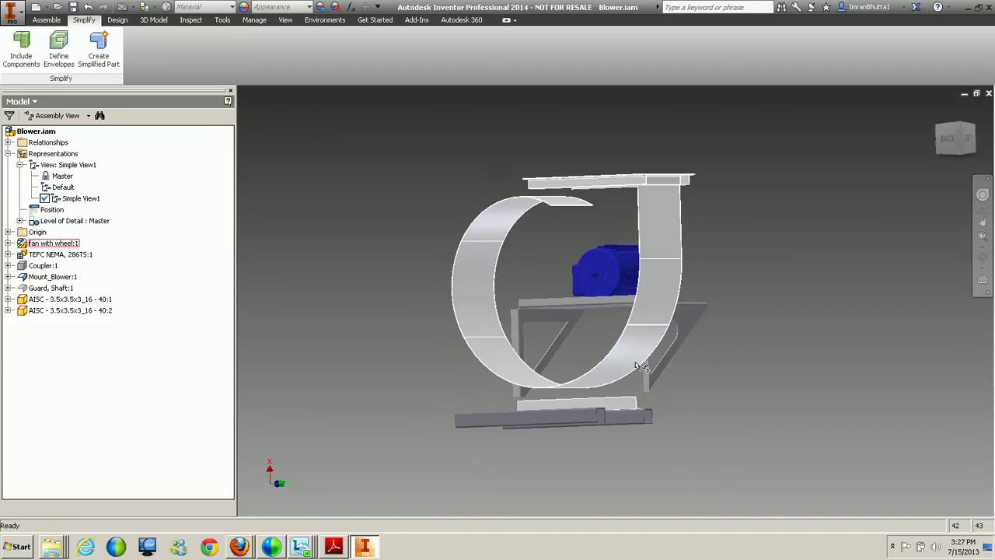
pyautogui.keyDown('shift'); pyautogui.moveTo(716, 349); pyautogui.dragTo(770, 350, button='middle'); pyautogui.keyUp('shift')
pyautogui.keyDown('shift'); pyautogui.moveTo(622, 345); pyautogui.dragTo(578, 375, button='middle'); pyautogui.keyUp('shift')
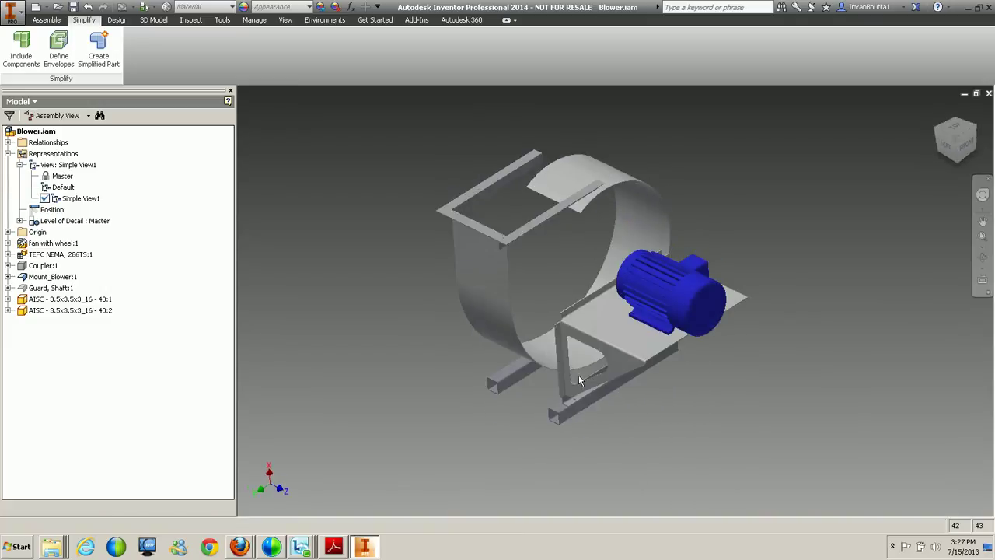
pyautogui.keyDown('shift'); pyautogui.moveTo(545, 291); pyautogui.dragTo(608, 314, button='middle'); pyautogui.keyUp('shift')
pyautogui.keyDown('shift'); pyautogui.moveTo(566, 218); pyautogui.dragTo(615, 307, button='middle'); pyautogui.keyUp('shift')
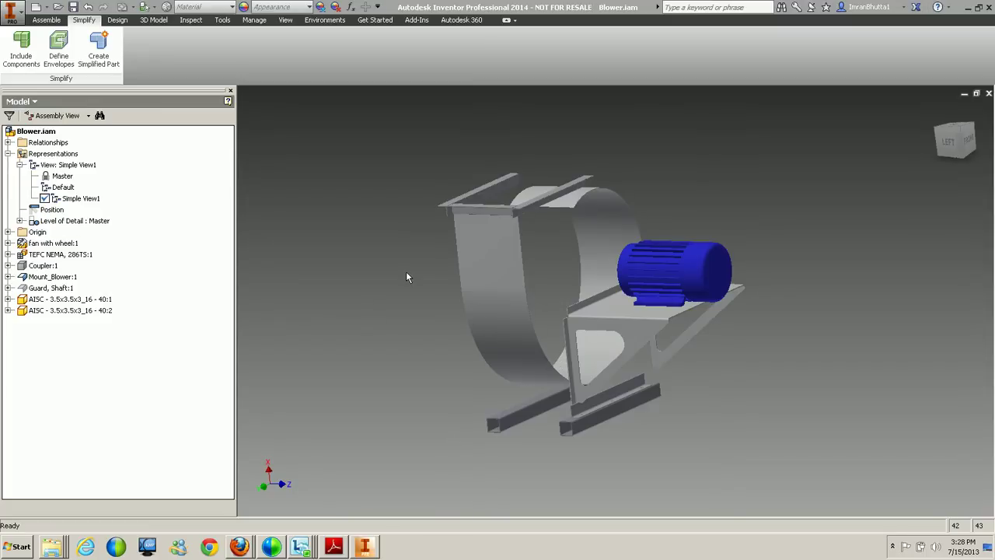
# Step: Start Define Envelopes and choose a bounding cylinder shape for the TEFC NEMA motor
pyautogui.click(59, 54)
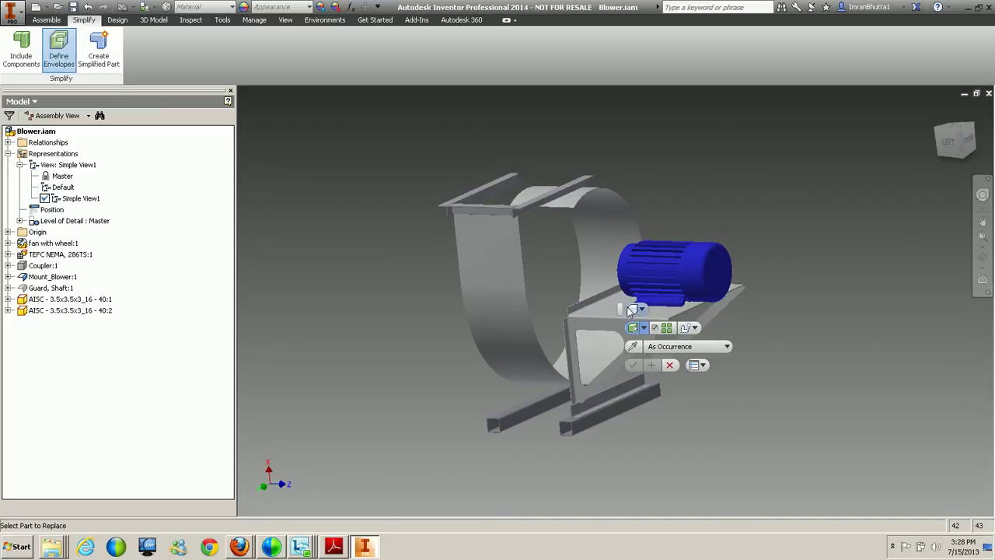
pyautogui.click(632, 309)
pyautogui.click(627, 312)
pyautogui.moveTo(620, 309); pyautogui.dragTo(793, 151)
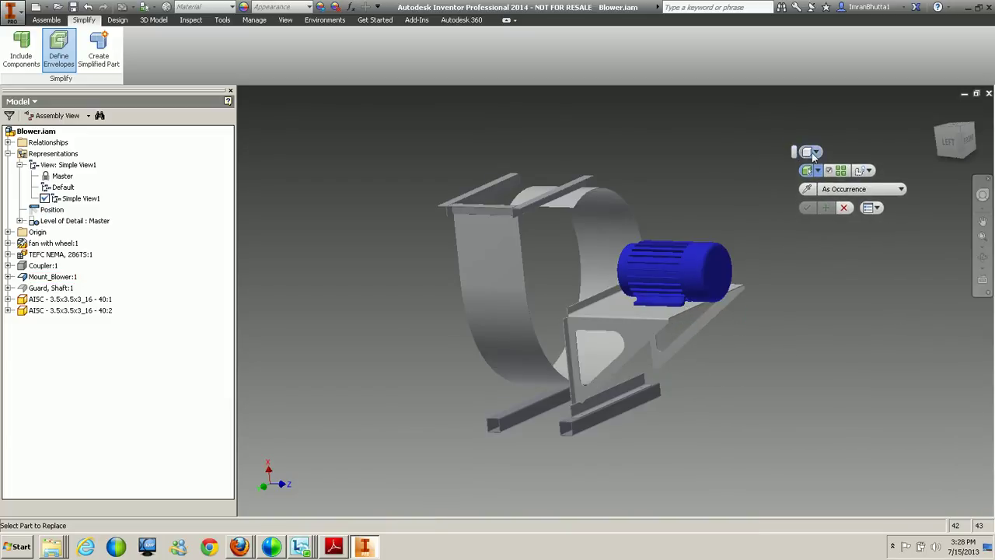
pyautogui.click(818, 152)
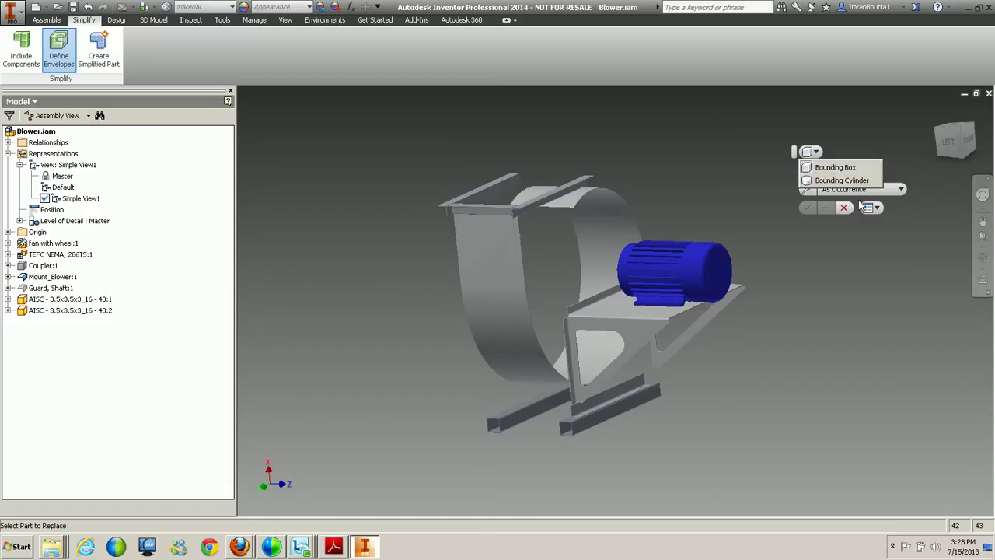
pyautogui.click(848, 180)
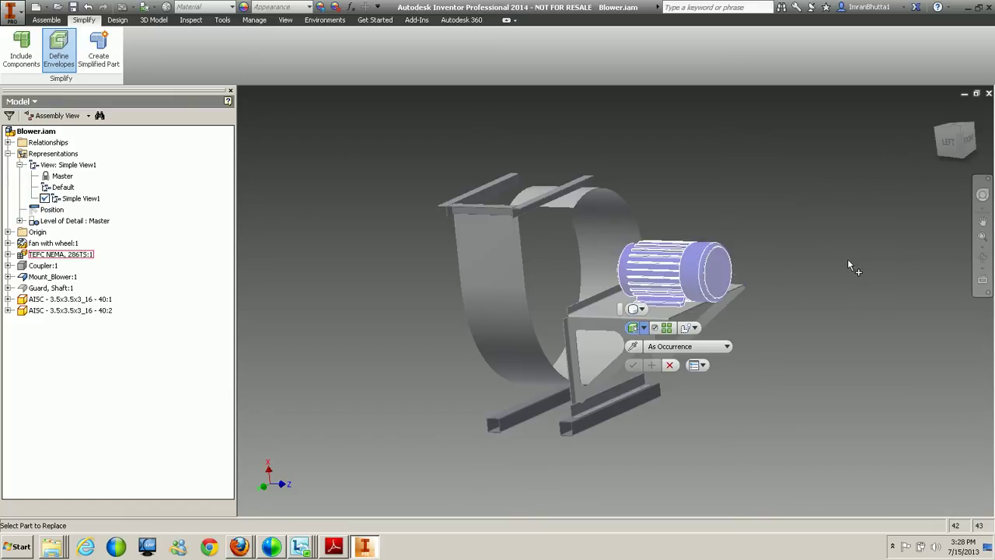
# Step: Check the motor's cylinder envelope from front and angled views, then confirm it as Envelope1
pyautogui.click(969, 144)
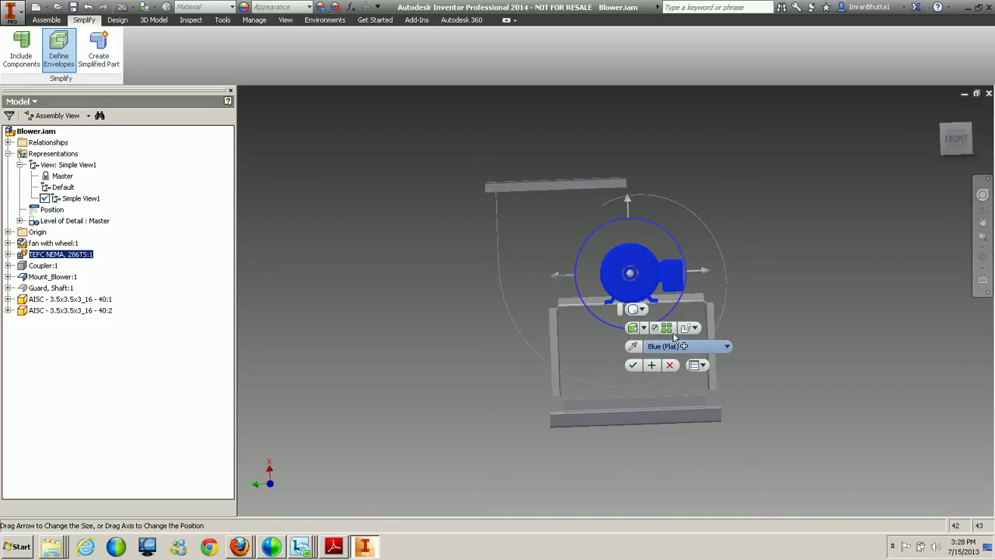
pyautogui.scroll(-5, 645, 268)
pyautogui.scroll(4, 645, 268)
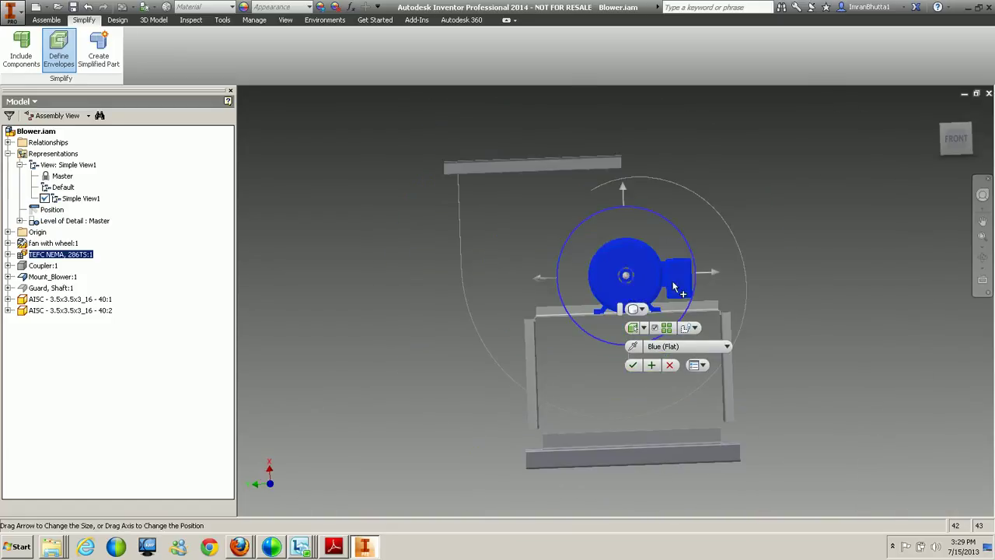
pyautogui.keyDown('shift'); pyautogui.moveTo(685, 279); pyautogui.dragTo(709, 288, button='middle'); pyautogui.keyUp('shift')
pyautogui.scroll(-3, 672, 297)
pyautogui.scroll(5, 709, 289)
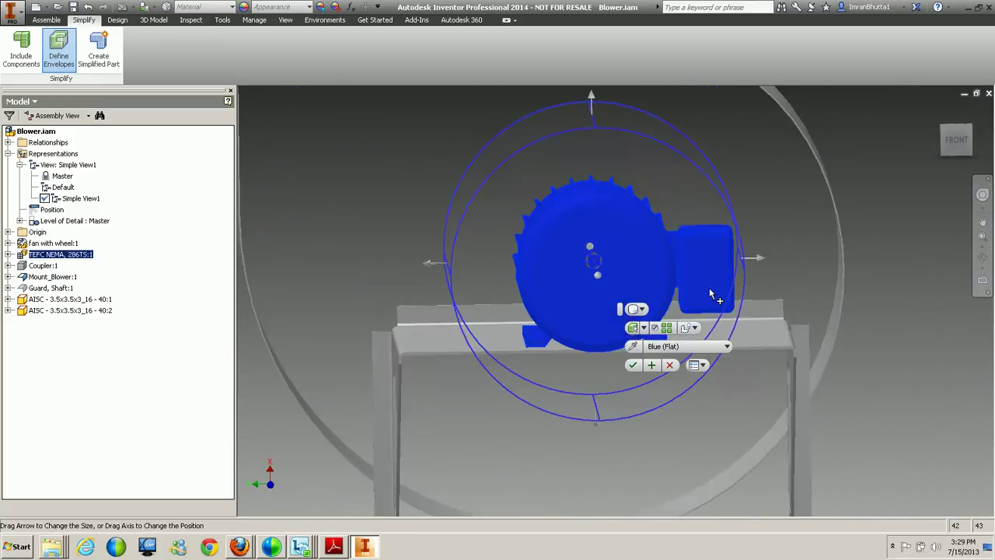
pyautogui.keyDown('shift'); pyautogui.moveTo(691, 327); pyautogui.dragTo(638, 362, button='middle'); pyautogui.keyUp('shift')
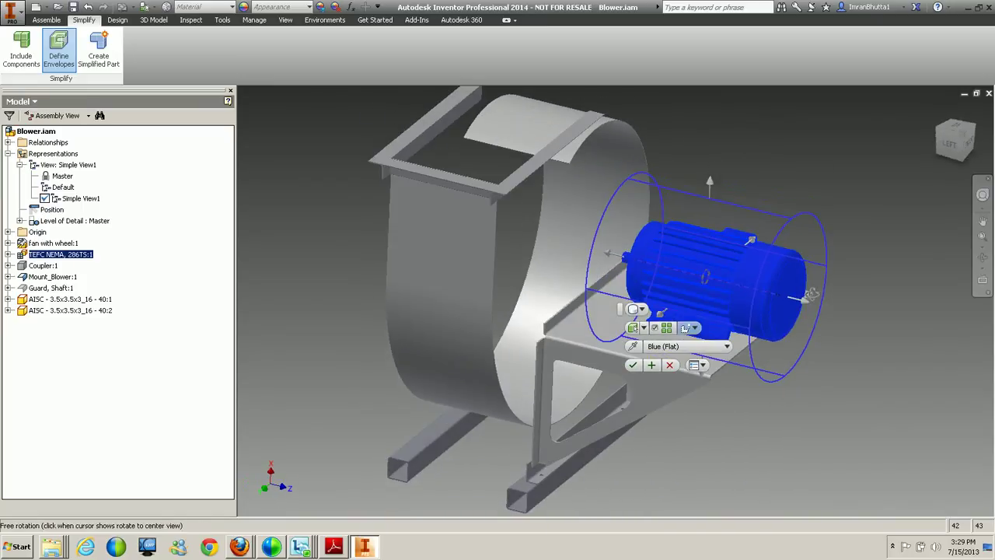
pyautogui.click(633, 366)
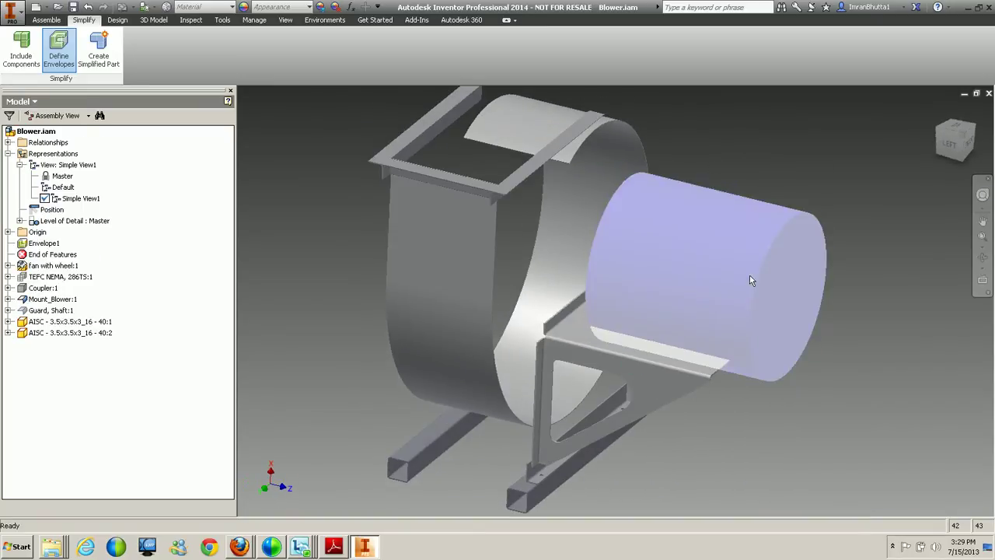
# Step: Pick Mount_Blower:1 and start a new envelope with the Bounding Box shape
pyautogui.moveTo(804, 336)
pyautogui.keyDown('shift'); pyautogui.mouseDown(button='middle')
pyautogui.moveTo(811, 313)
pyautogui.moveTo(674, 322)
pyautogui.moveTo(836, 346)
pyautogui.moveTo(798, 344)
pyautogui.mouseUp(button='middle'); pyautogui.keyUp('shift')
pyautogui.click(620, 360)
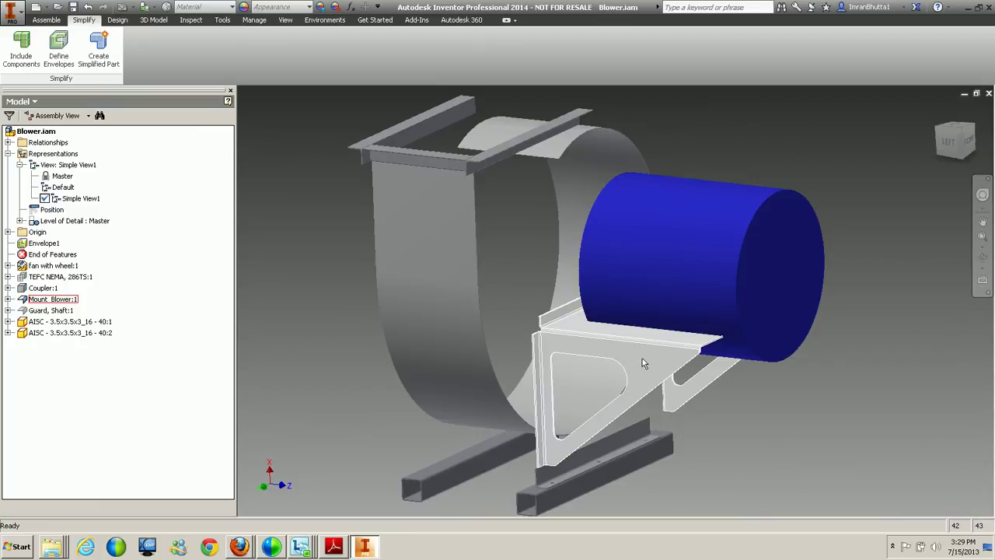
pyautogui.click(60, 54)
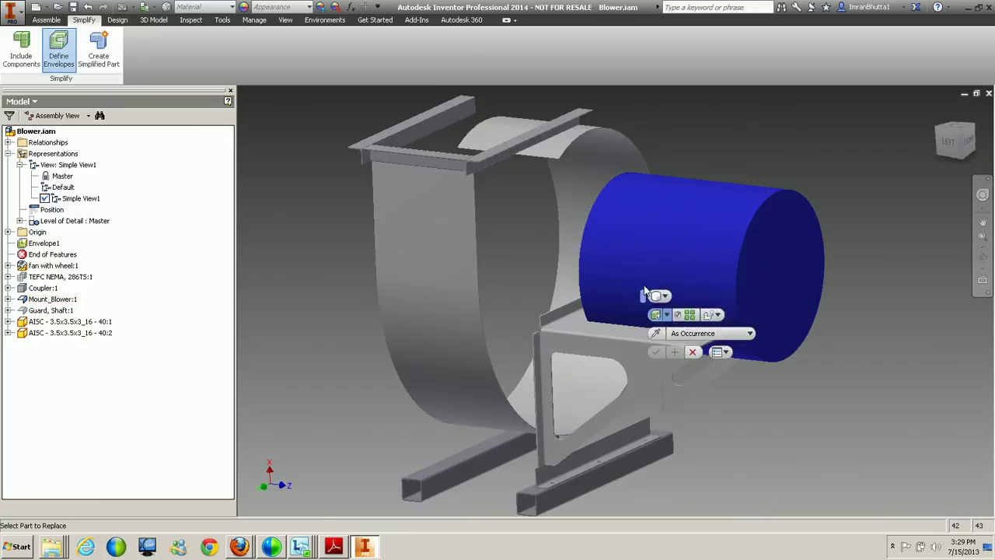
pyautogui.moveTo(644, 293); pyautogui.dragTo(823, 123)
pyautogui.click(845, 127)
pyautogui.click(870, 154)
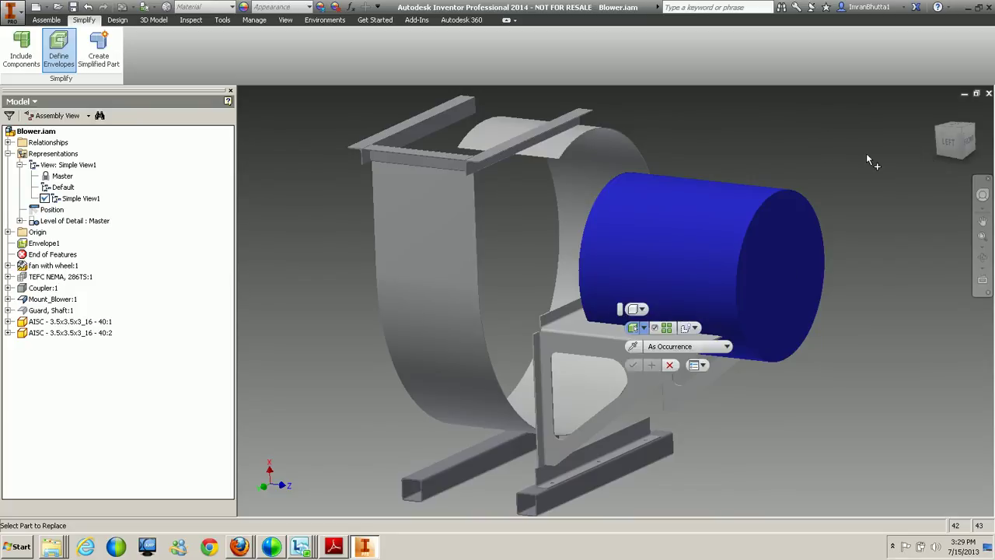
# Step: Enclose the Mount_Blower bracket in the box, inspect it from several angles, and apply Envelope2
pyautogui.click(607, 349)
pyautogui.keyDown('shift'); pyautogui.moveTo(607, 349); pyautogui.dragTo(572, 393, button='middle'); pyautogui.keyUp('shift')
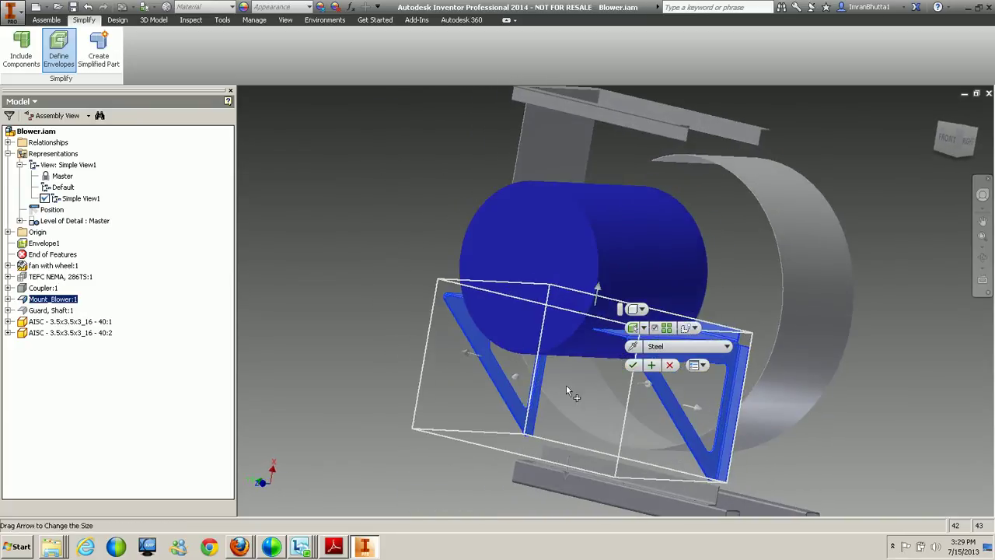
pyautogui.keyDown('shift'); pyautogui.moveTo(646, 366); pyautogui.dragTo(506, 299, button='middle'); pyautogui.keyUp('shift')
pyautogui.scroll(-2, 556, 246)
pyautogui.scroll(6, 681, 222)
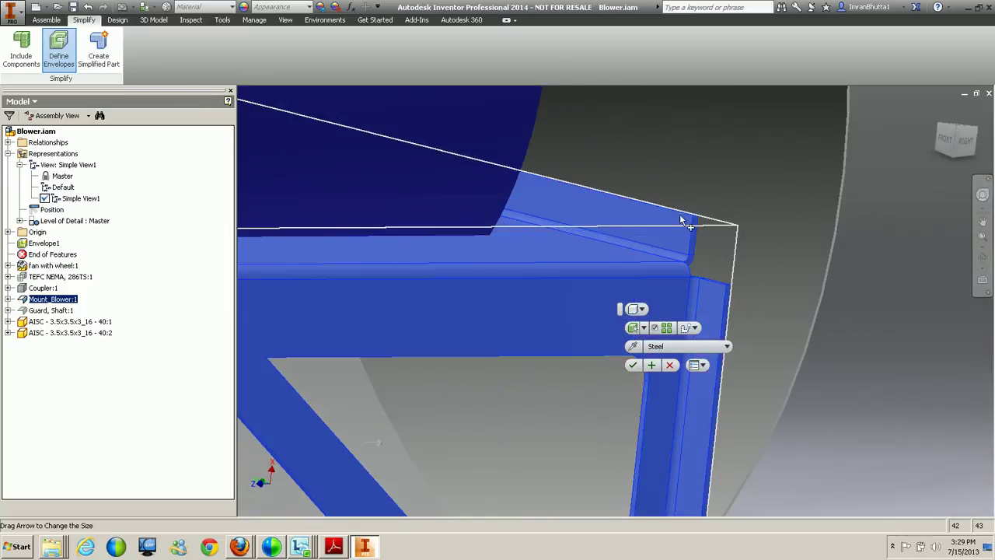
pyautogui.scroll(-5, 697, 226)
pyautogui.keyDown('shift'); pyautogui.moveTo(696, 233); pyautogui.dragTo(743, 333, button='middle'); pyautogui.keyUp('shift')
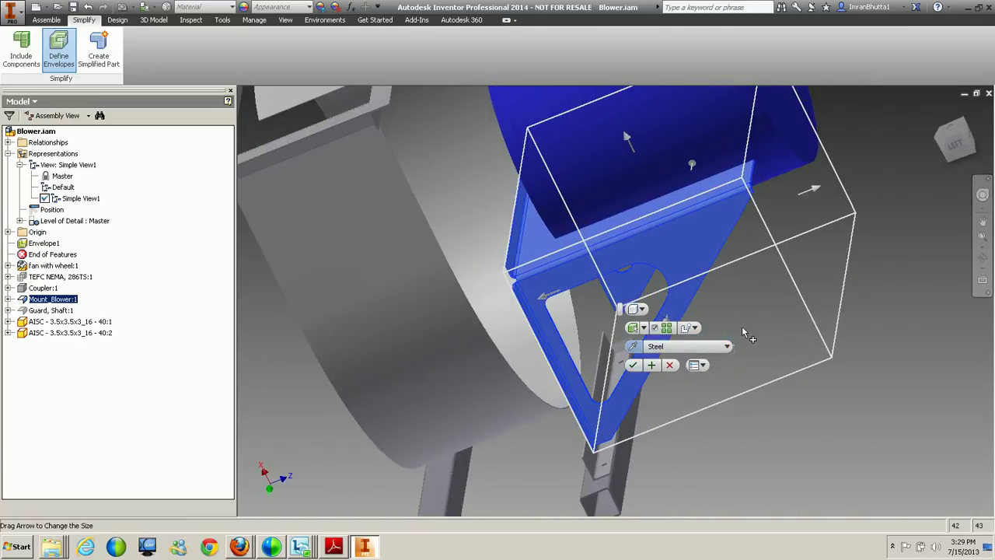
pyautogui.click(652, 366)
# Step: Choose the Bounding Box envelope shape and select the guard ring to enclose
pyautogui.click(703, 365)
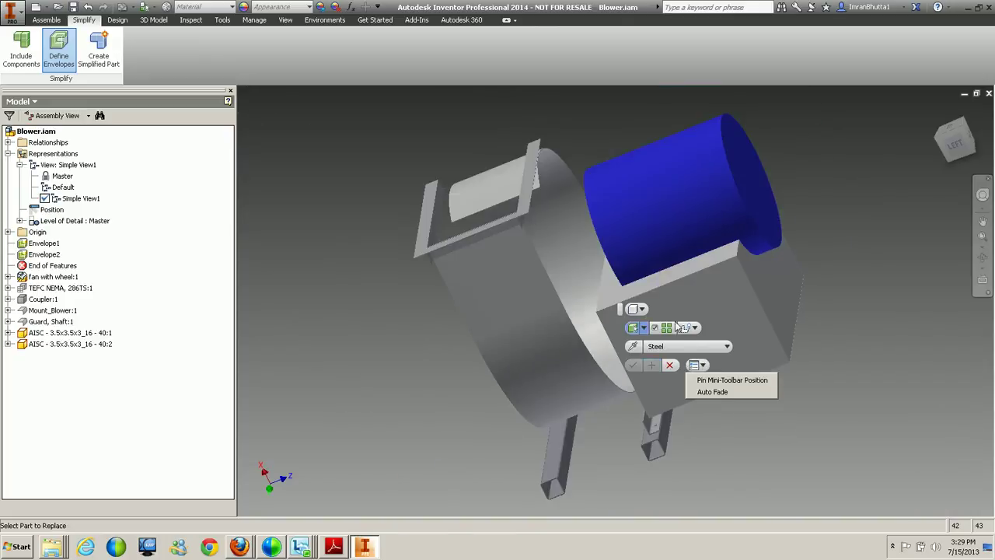
pyautogui.scroll(-5, 722, 274)
pyautogui.keyDown('shift'); pyautogui.moveTo(753, 279); pyautogui.dragTo(675, 303, button='middle'); pyautogui.keyUp('shift')
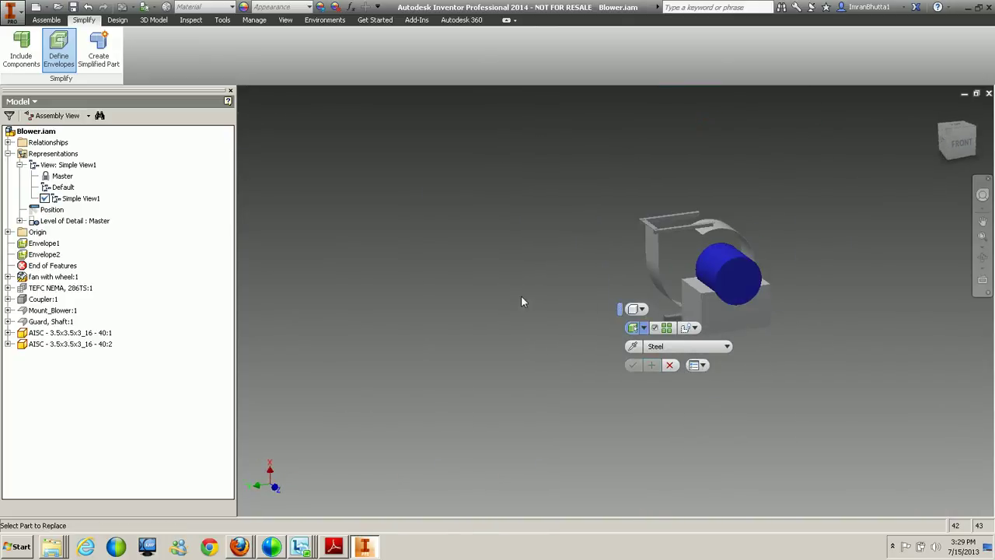
pyautogui.moveTo(620, 309); pyautogui.dragTo(314, 149)
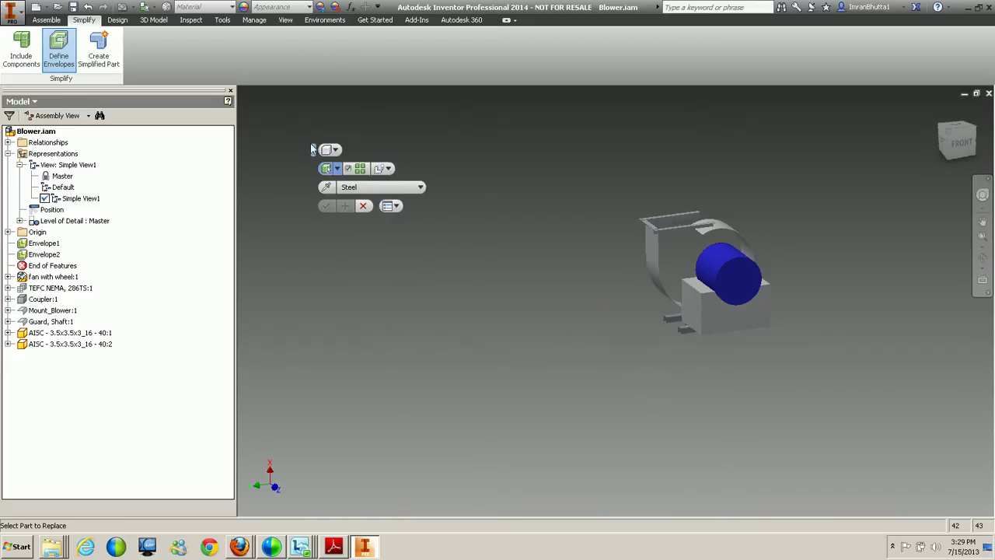
pyautogui.keyDown('shift'); pyautogui.moveTo(561, 321); pyautogui.dragTo(702, 315, button='middle'); pyautogui.keyUp('shift')
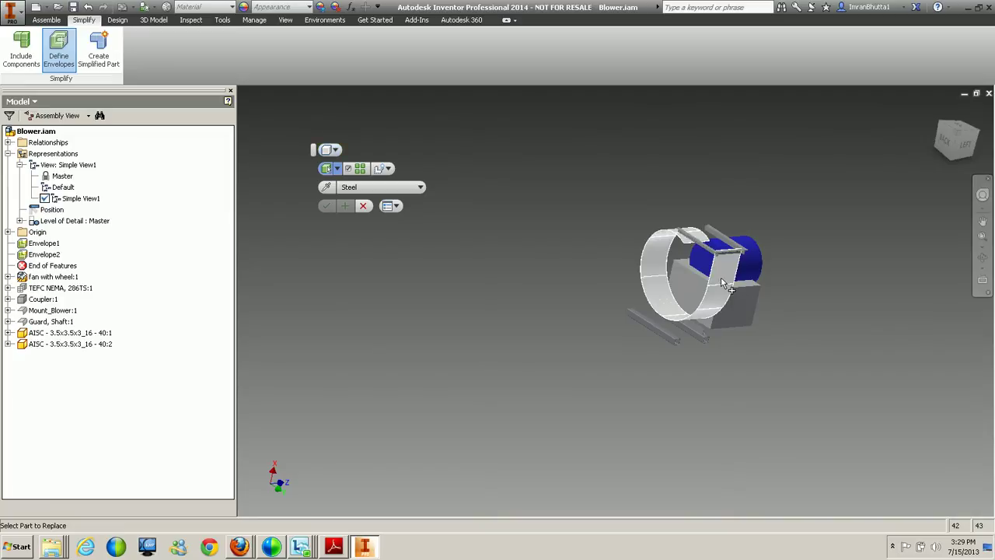
pyautogui.keyDown('shift'); pyautogui.moveTo(727, 313); pyautogui.dragTo(728, 264, button='middle'); pyautogui.keyUp('shift')
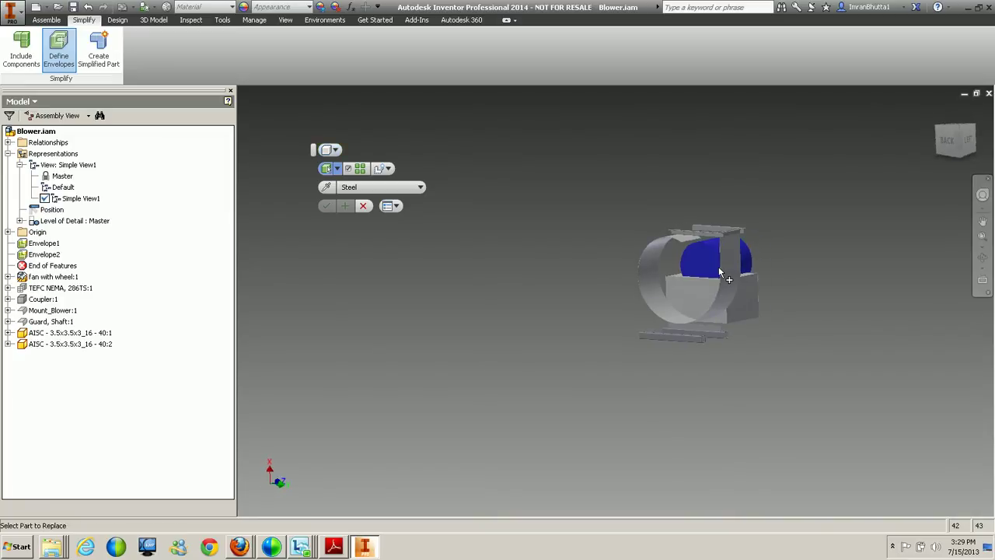
pyautogui.click(336, 168)
pyautogui.click(354, 165)
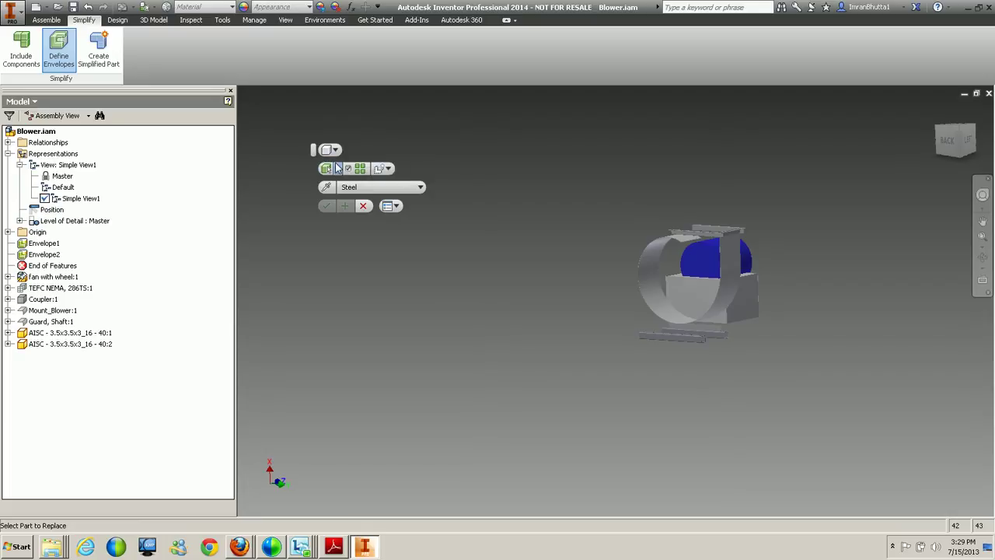
pyautogui.click(720, 292)
# Step: Extend the box's bottom face down to about 57.67 in and confirm it as Envelope3
pyautogui.keyDown('shift'); pyautogui.moveTo(721, 335); pyautogui.dragTo(678, 349, button='middle'); pyautogui.keyUp('shift')
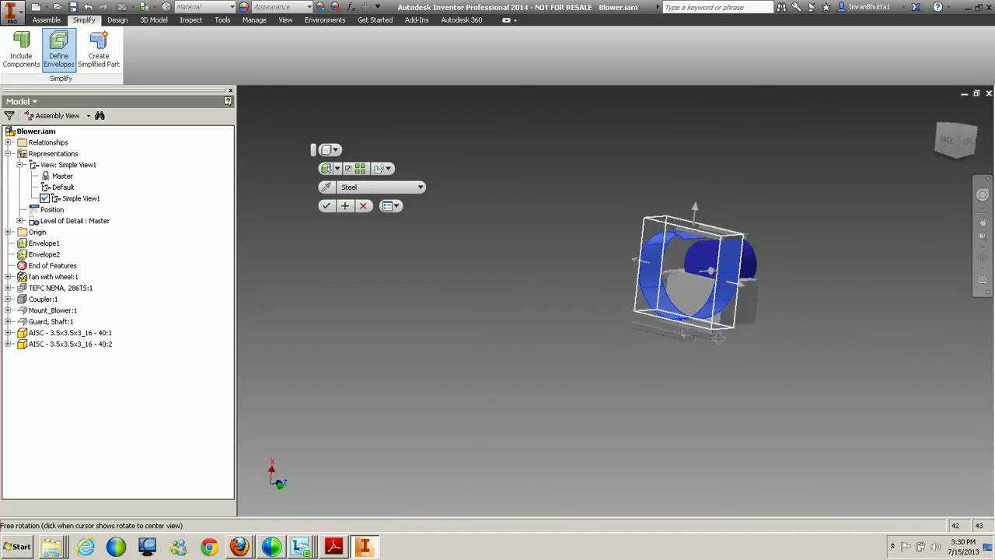
pyautogui.scroll(-5, 682, 350)
pyautogui.moveTo(686, 269); pyautogui.dragTo(688, 334)
pyautogui.keyDown('shift'); pyautogui.moveTo(688, 334); pyautogui.dragTo(736, 296, button='middle'); pyautogui.keyUp('shift')
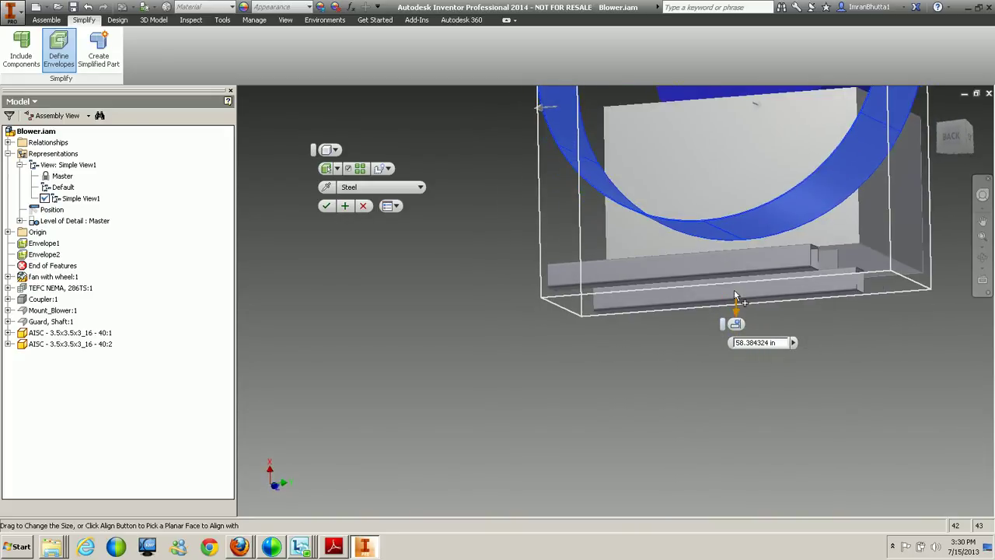
pyautogui.click(794, 343)
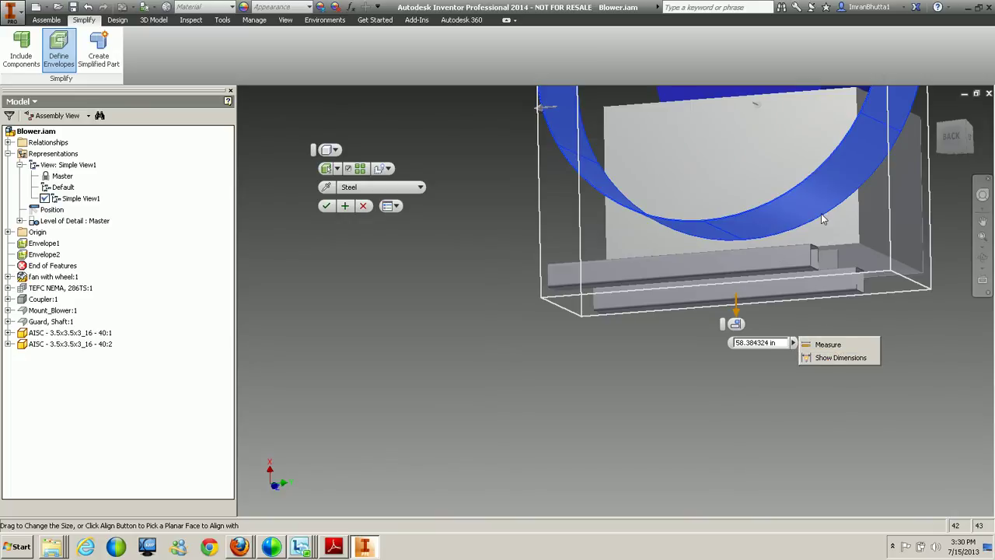
pyautogui.click(784, 273)
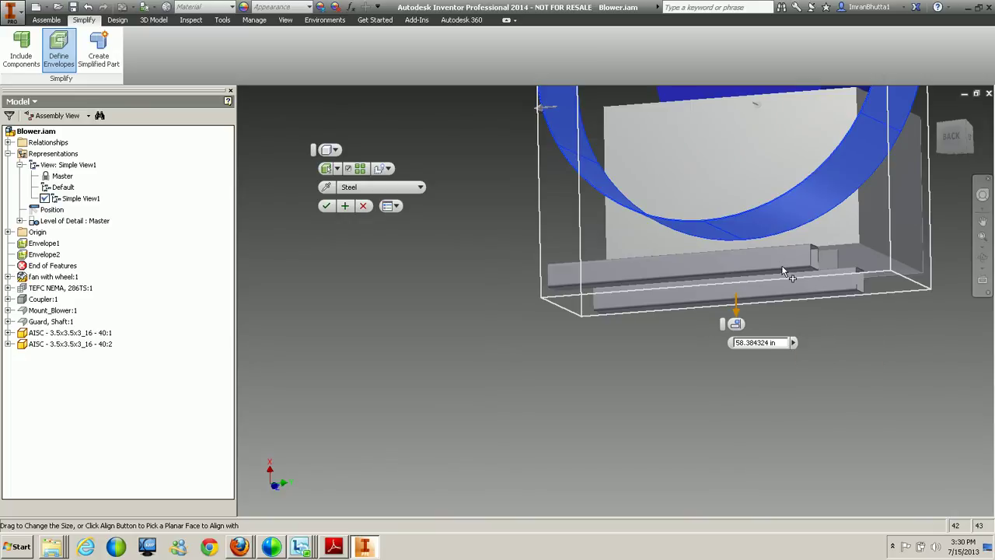
pyautogui.keyDown('shift'); pyautogui.moveTo(761, 298); pyautogui.dragTo(745, 310, button='middle'); pyautogui.keyUp('shift')
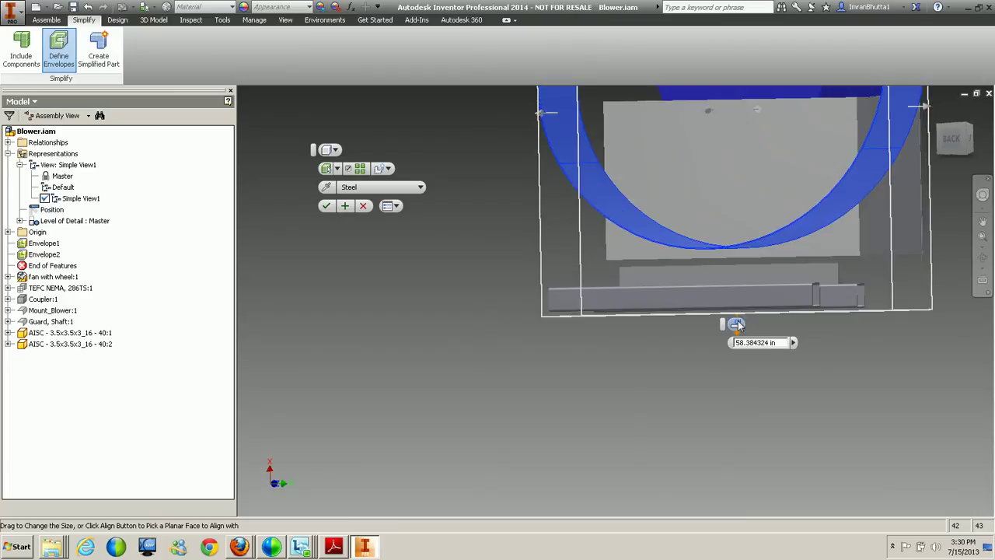
pyautogui.moveTo(737, 336); pyautogui.dragTo(737, 325)
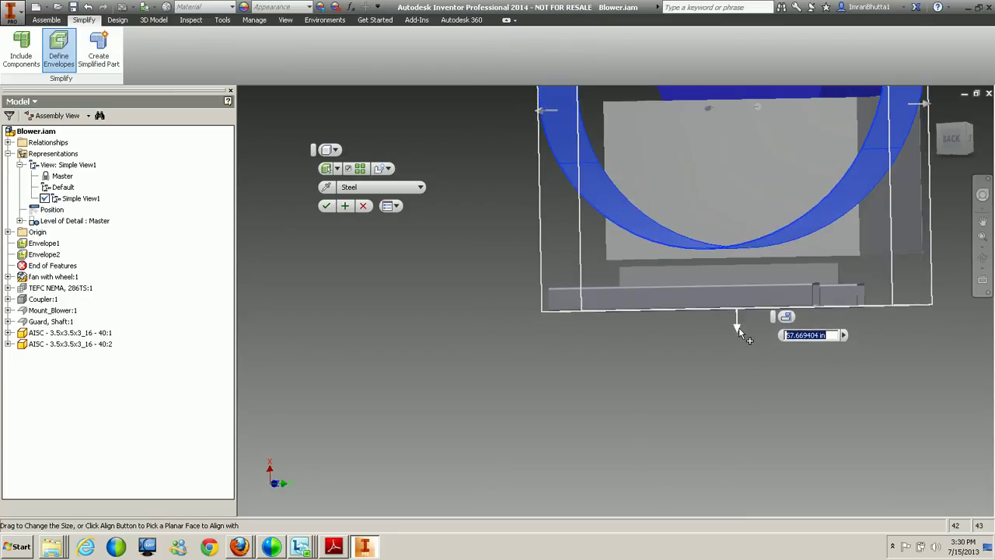
pyautogui.click(346, 207)
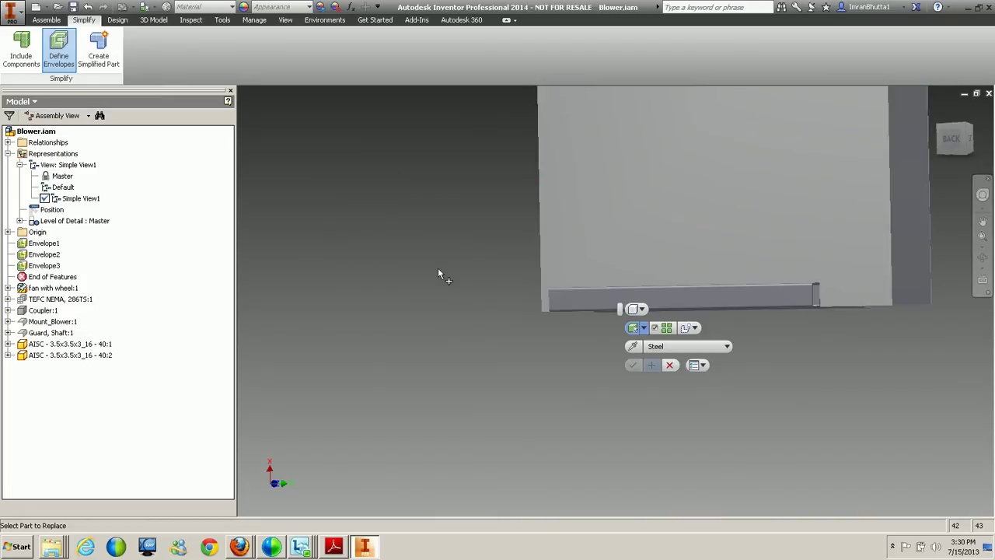
# Step: Select the steel beam AISC 40:1 for an envelope and set its original to hidden
pyautogui.moveTo(620, 309); pyautogui.dragTo(405, 203)
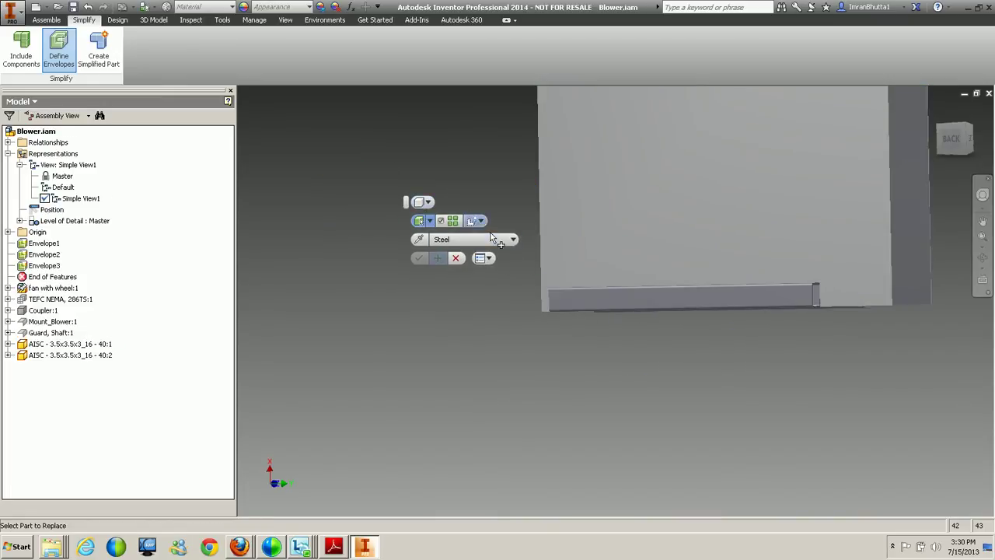
pyautogui.click(480, 221)
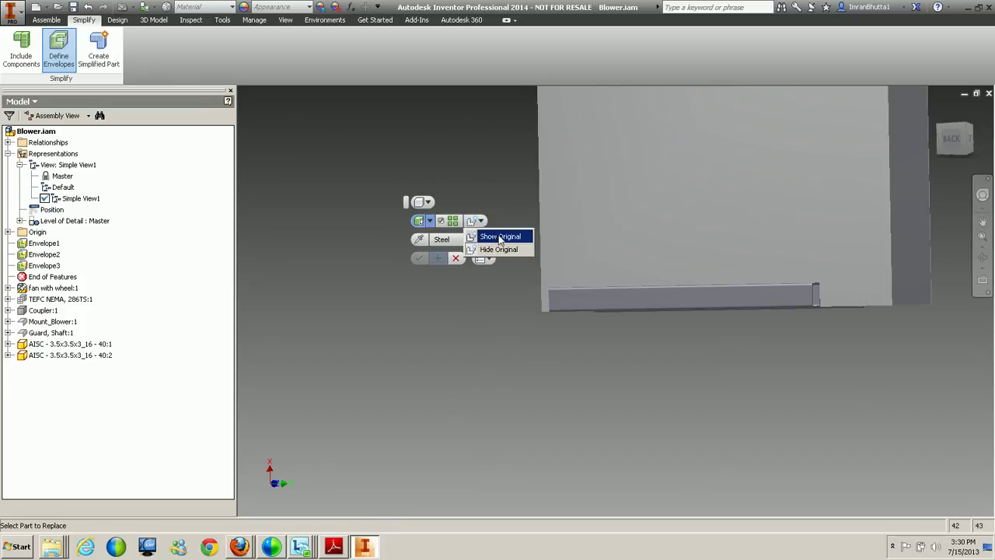
pyautogui.click(499, 237)
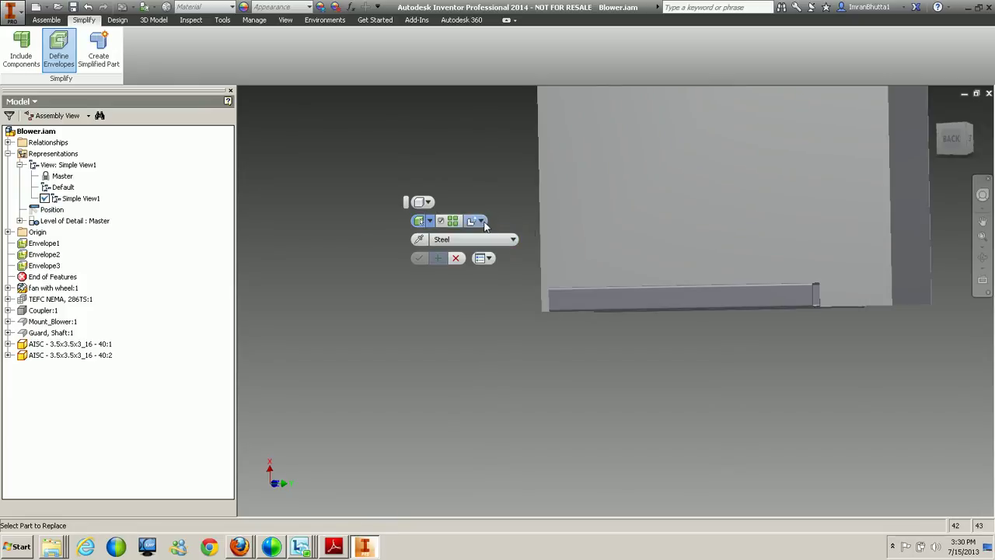
pyautogui.click(695, 294)
pyautogui.keyDown('shift'); pyautogui.moveTo(811, 308); pyautogui.dragTo(661, 330, button='middle'); pyautogui.keyUp('shift')
pyautogui.click(476, 221)
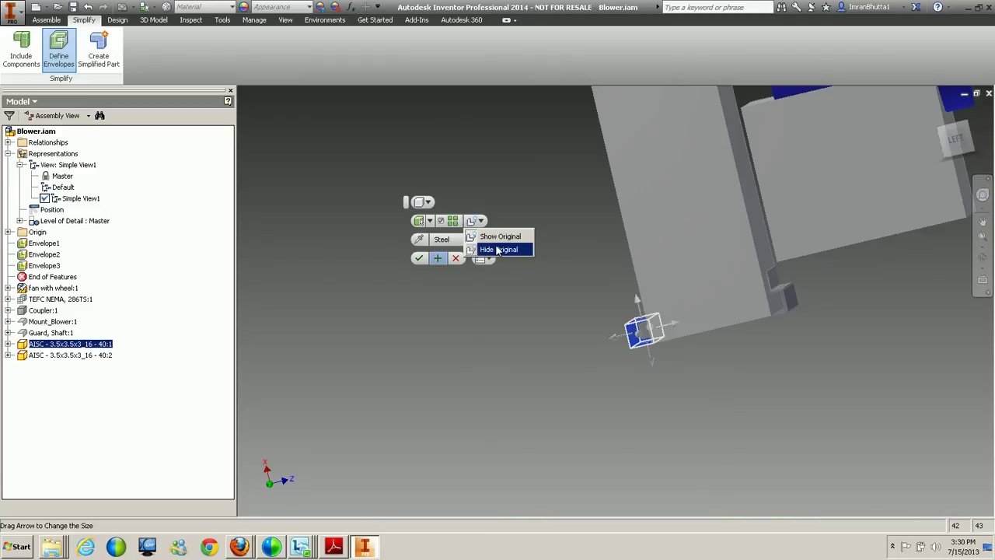
pyautogui.click(497, 249)
# Step: Discard the beam envelope edit and orbit the blower to reveal the blue cylinder
pyautogui.keyDown('shift'); pyautogui.moveTo(673, 336); pyautogui.dragTo(782, 372, button='middle'); pyautogui.keyUp('shift')
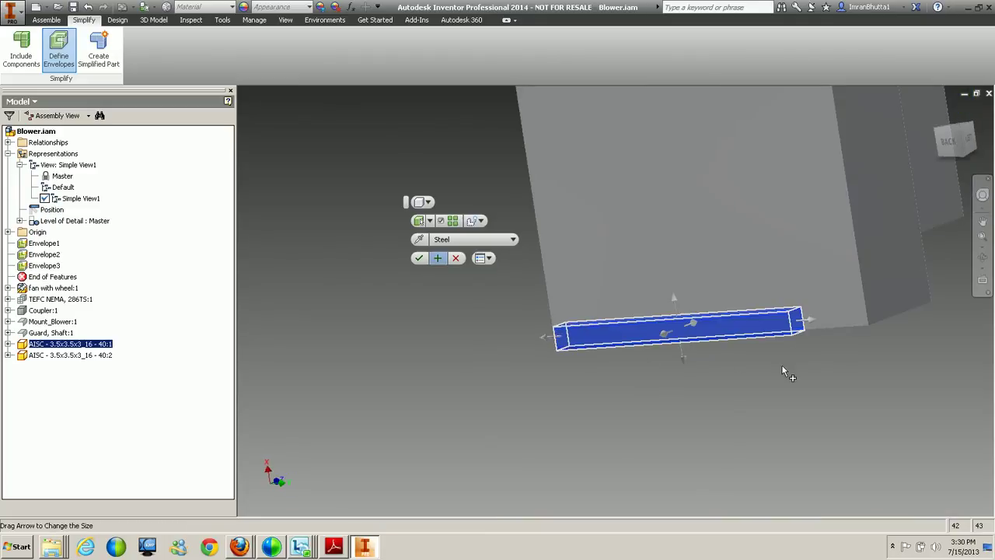
pyautogui.click(455, 259)
pyautogui.keyDown('shift'); pyautogui.moveTo(511, 315); pyautogui.dragTo(489, 251, button='middle'); pyautogui.keyUp('shift')
pyautogui.scroll(-5, 597, 303)
pyautogui.scroll(3, 599, 311)
pyautogui.keyDown('shift'); pyautogui.moveTo(619, 307); pyautogui.dragTo(645, 422, button='middle'); pyautogui.keyUp('shift')
pyautogui.scroll(3, 620, 427)
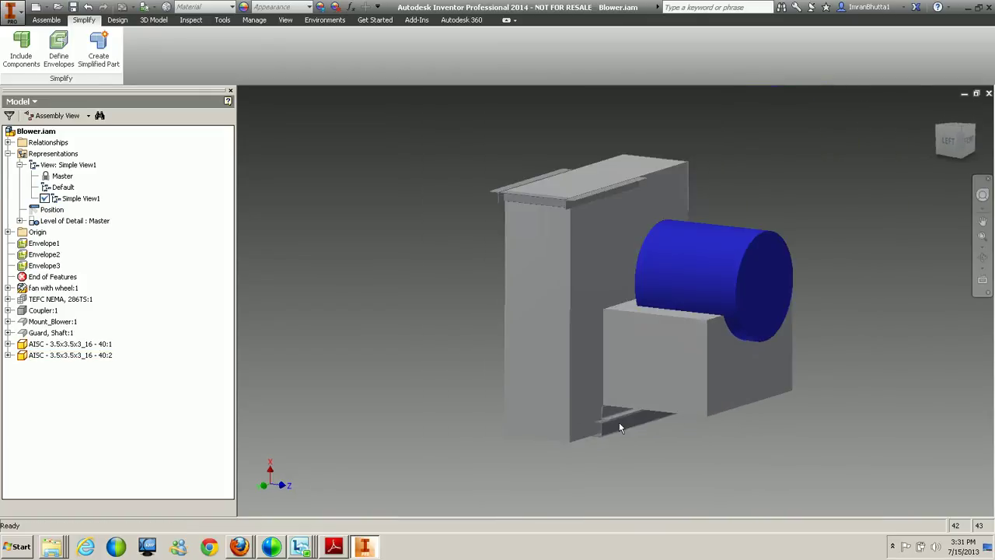
pyautogui.rightClick(70, 204)
pyautogui.click(126, 266)
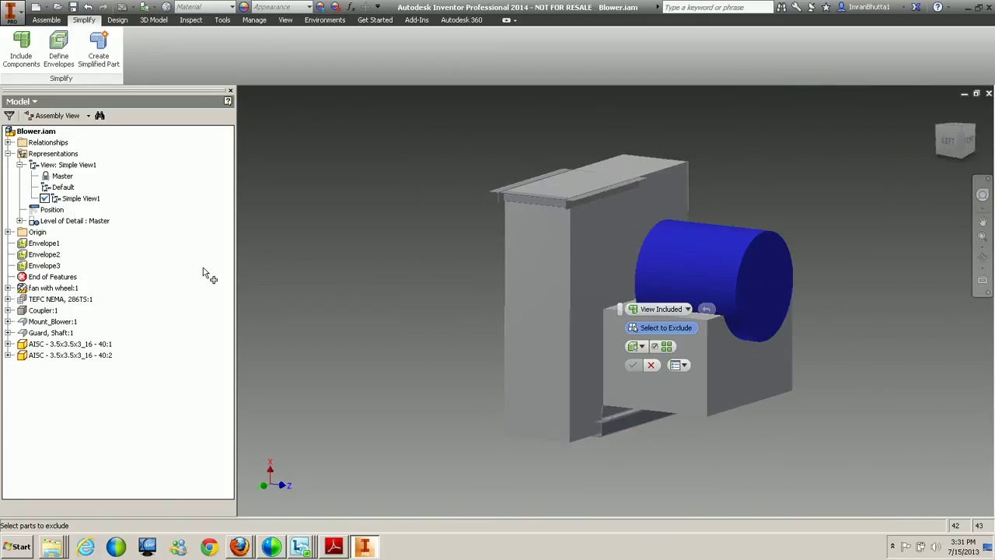
pyautogui.click(686, 310)
pyautogui.click(686, 310)
pyautogui.keyDown('shift'); pyautogui.moveTo(521, 204); pyautogui.dragTo(579, 230, button='middle'); pyautogui.keyUp('shift')
pyautogui.keyDown('shift'); pyautogui.moveTo(576, 450); pyautogui.dragTo(514, 429, button='middle'); pyautogui.keyUp('shift')
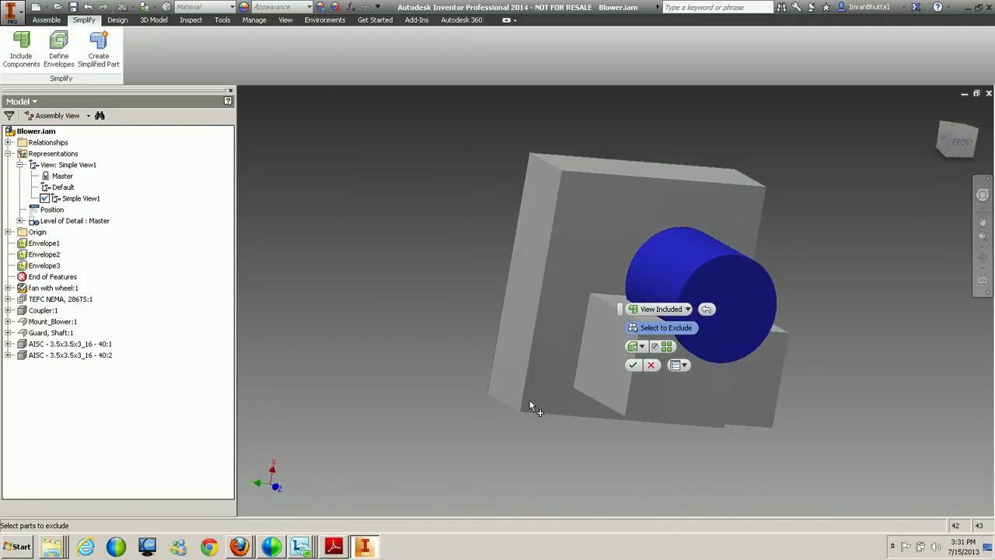
pyautogui.moveTo(571, 349); pyautogui.dragTo(451, 213, button='middle')
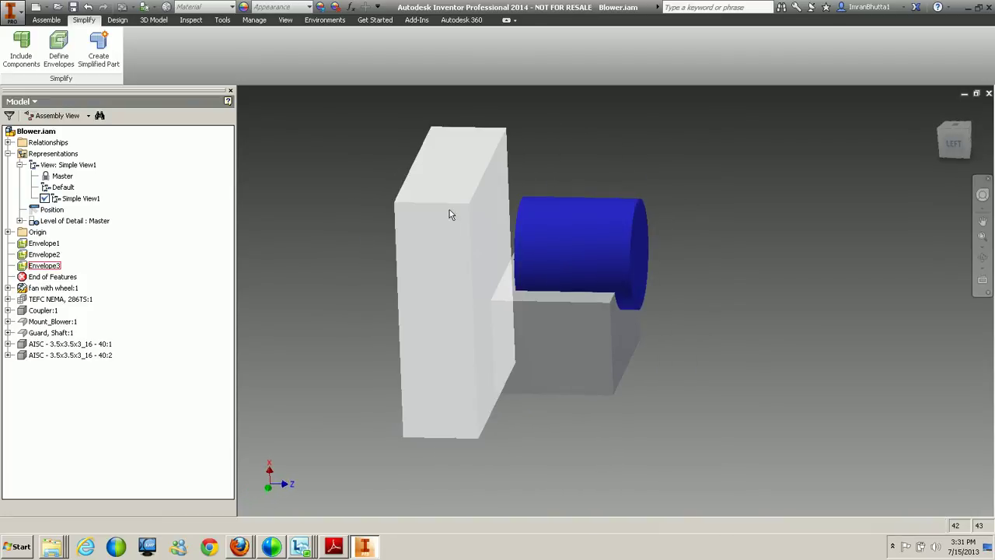
pyautogui.keyDown('shift'); pyautogui.moveTo(462, 313); pyautogui.dragTo(293, 312, button='middle'); pyautogui.keyUp('shift')
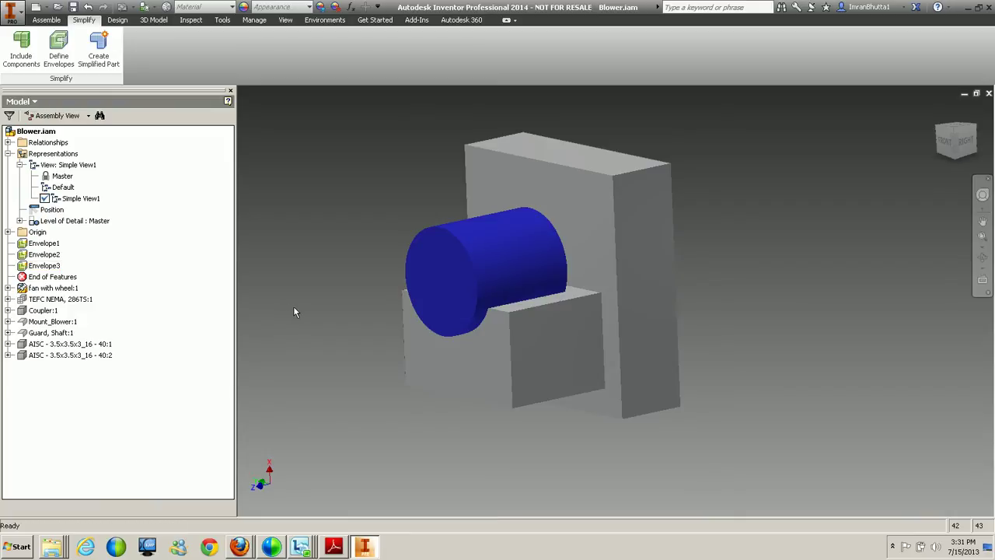
# Step: Create simplified part Blower.ipt from the envelopes using the Standard.ipt template
pyautogui.click(99, 67)
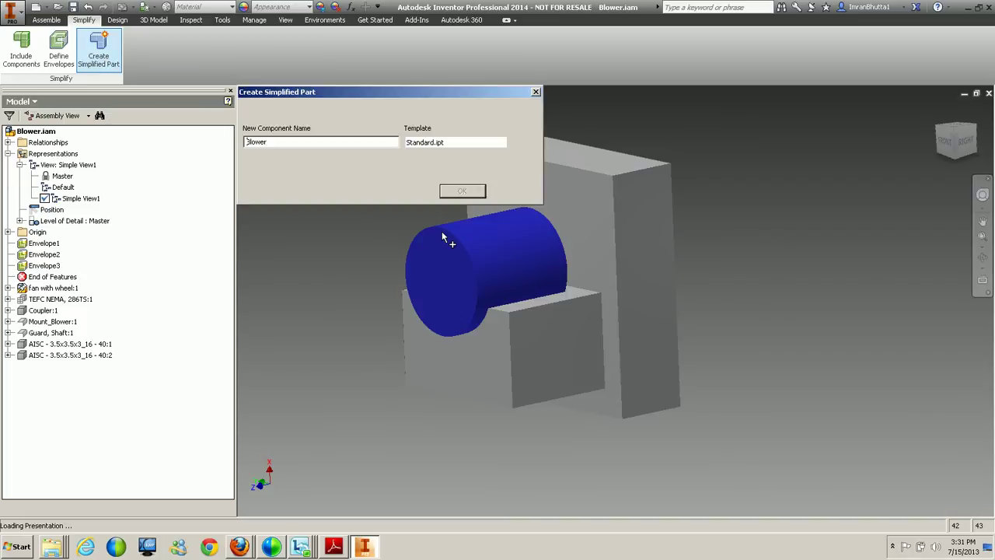
pyautogui.click(308, 145)
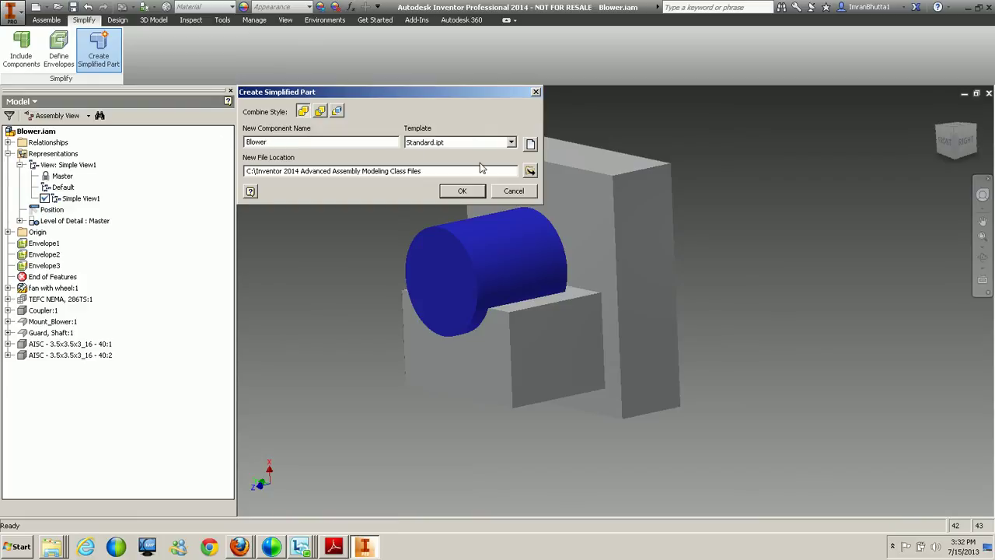
pyautogui.click(530, 144)
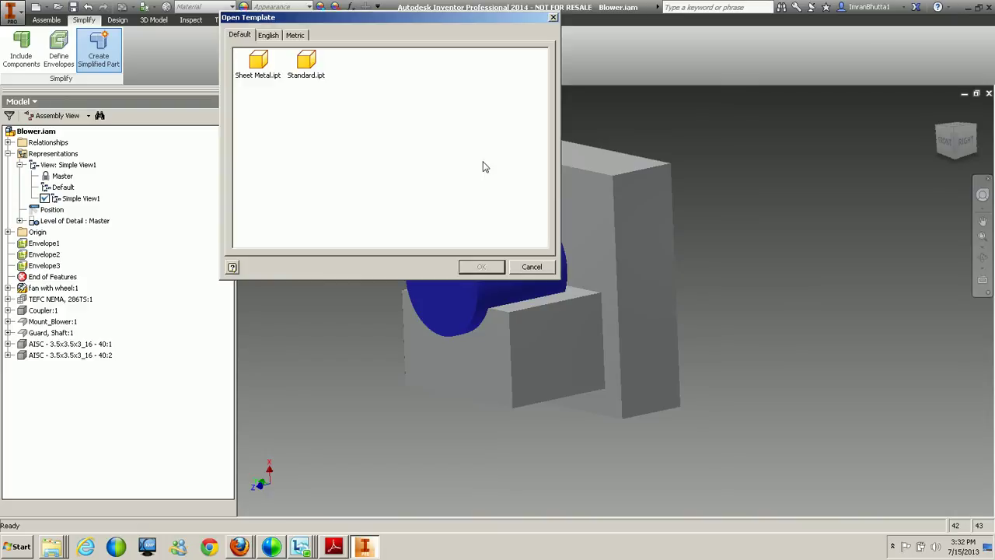
pyautogui.click(531, 267)
pyautogui.click(460, 194)
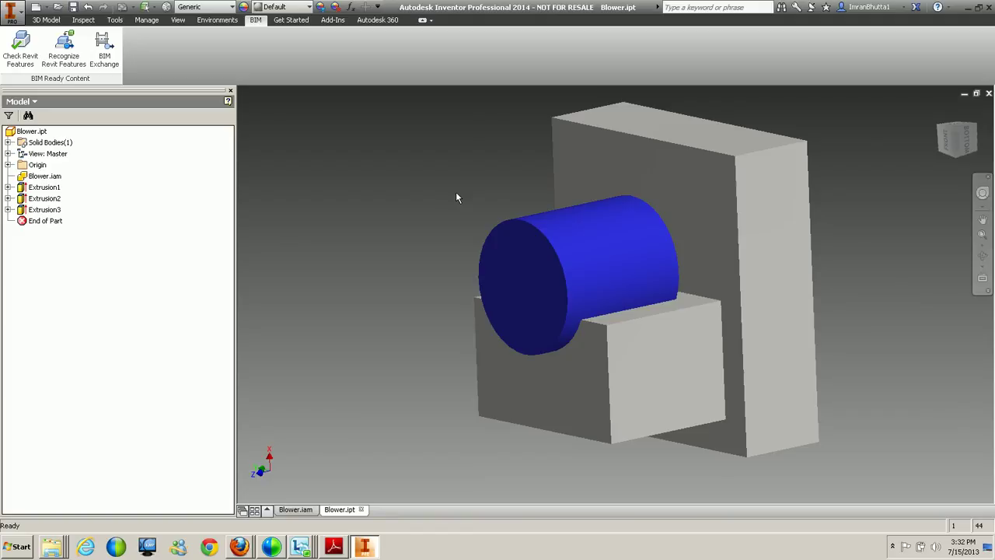
# Step: Pass the Revit feature check, then recognize all features as Revit features, keeping existing ones
pyautogui.click(22, 61)
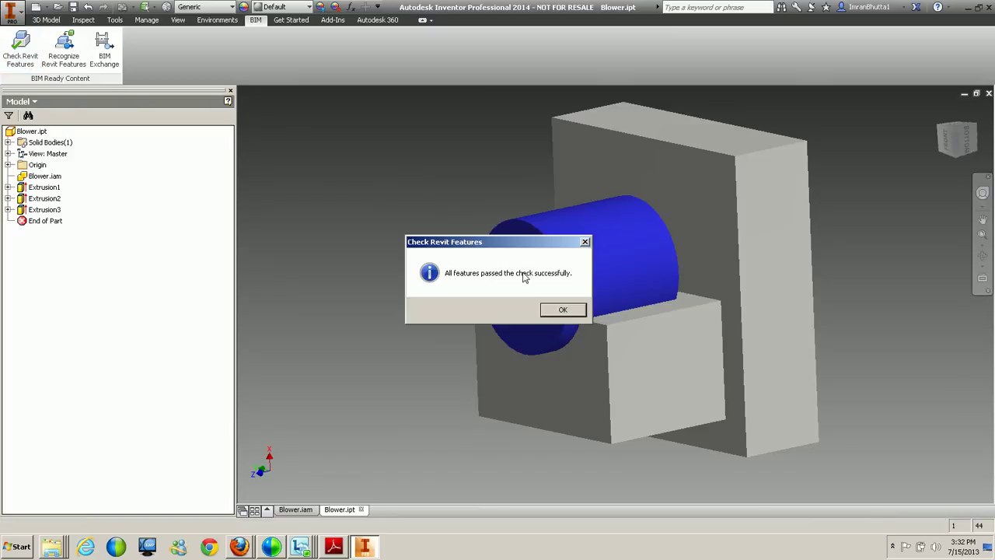
pyautogui.click(564, 310)
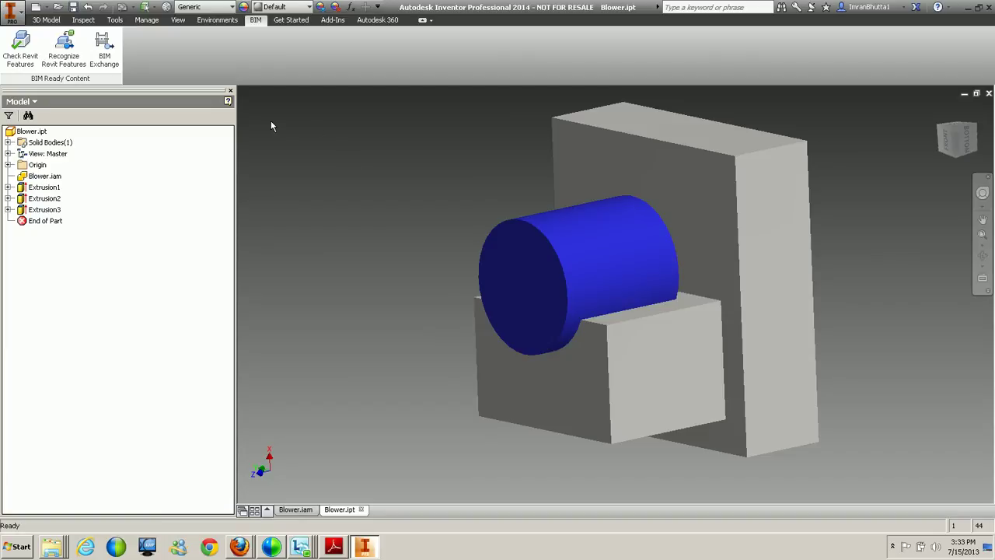
pyautogui.click(82, 60)
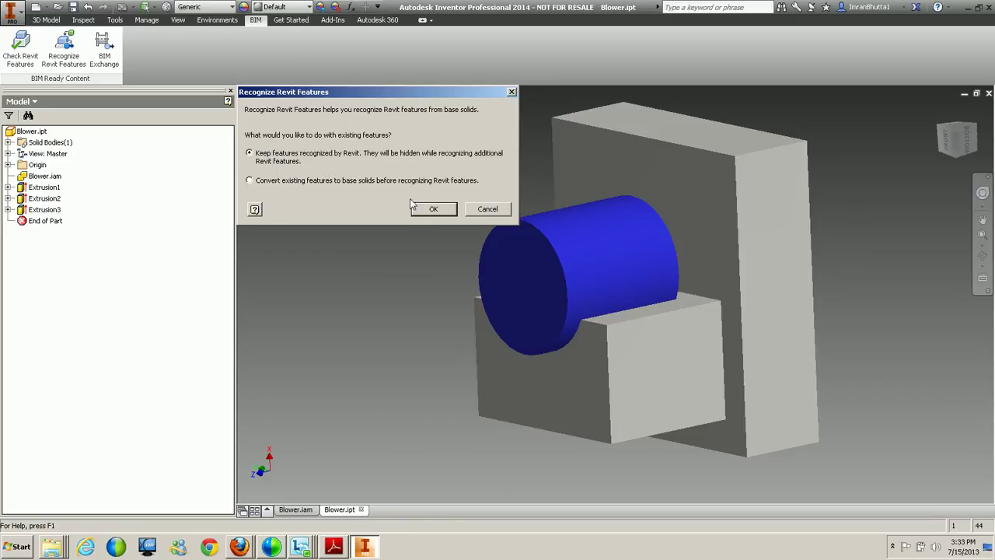
pyautogui.click(433, 210)
pyautogui.click(581, 310)
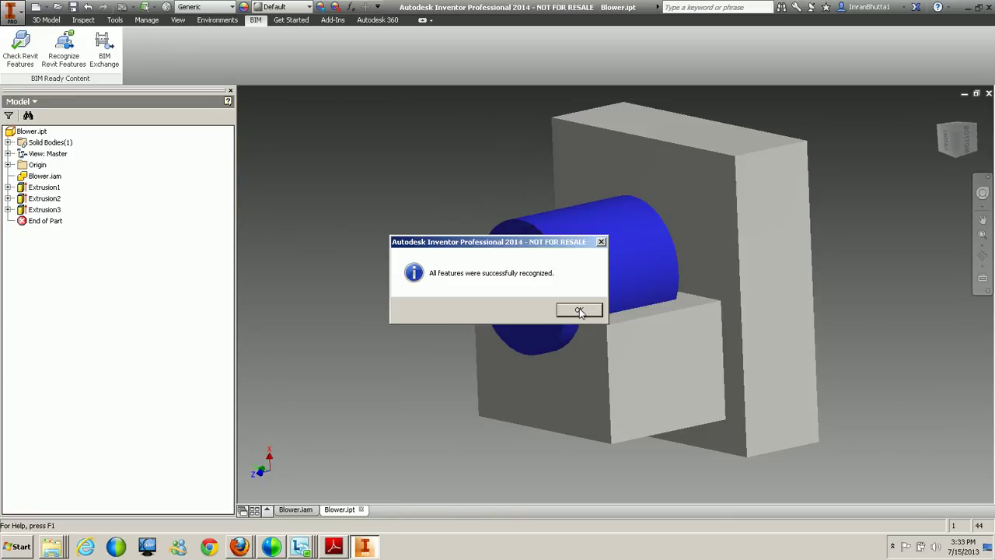
# Step: Enter BIM Exchange, abandon an Electrical Connector, and start a Pipe Connector instead
pyautogui.click(105, 48)
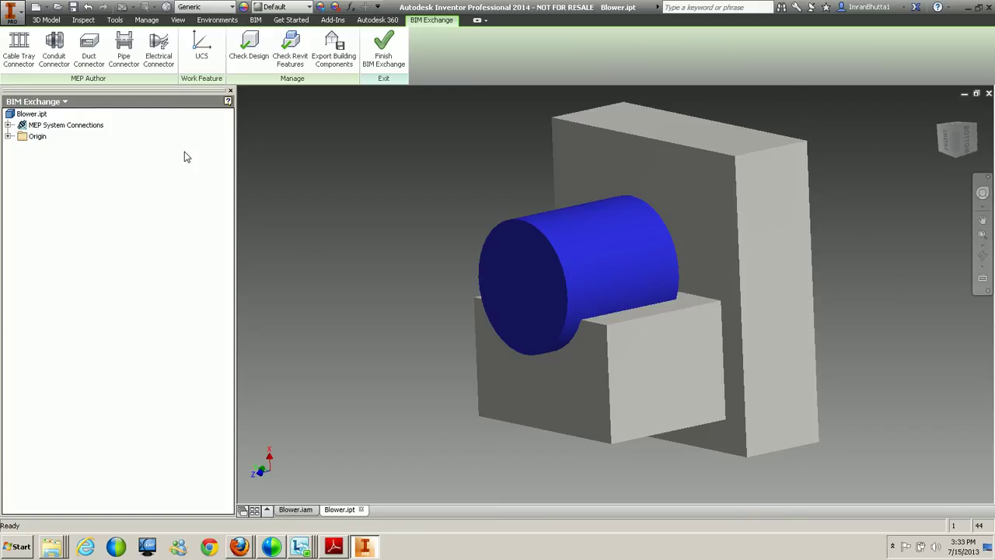
pyautogui.click(167, 52)
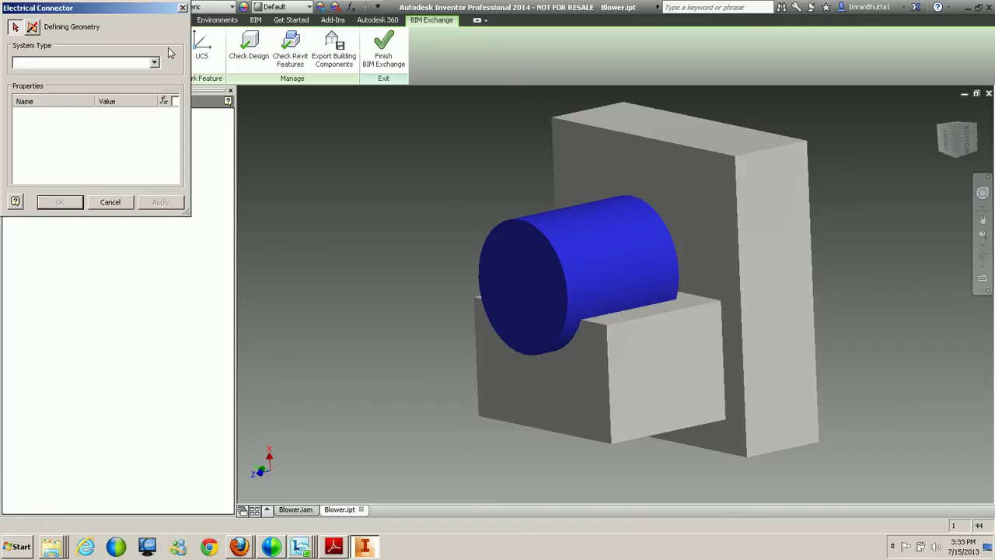
pyautogui.click(154, 62)
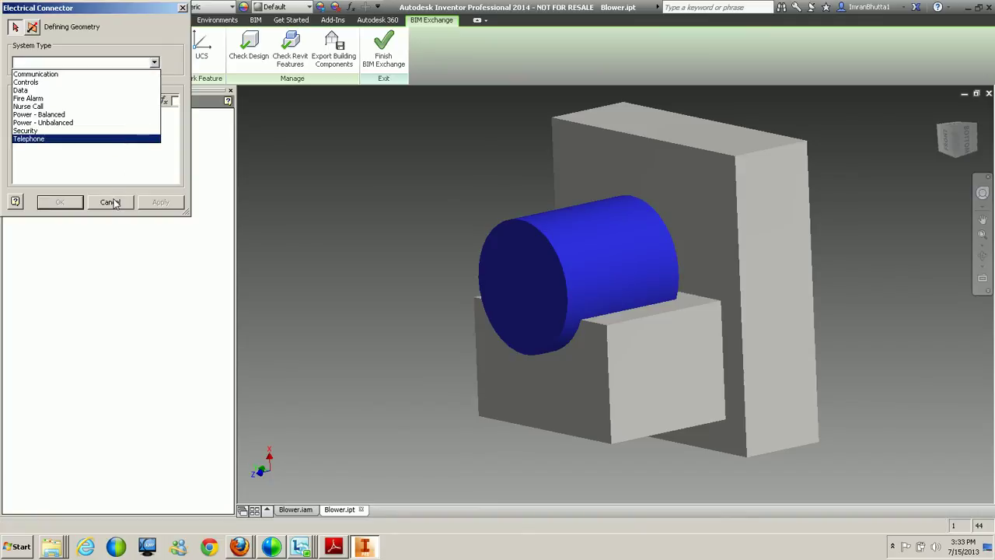
pyautogui.click(112, 202)
pyautogui.click(112, 202)
pyautogui.click(128, 45)
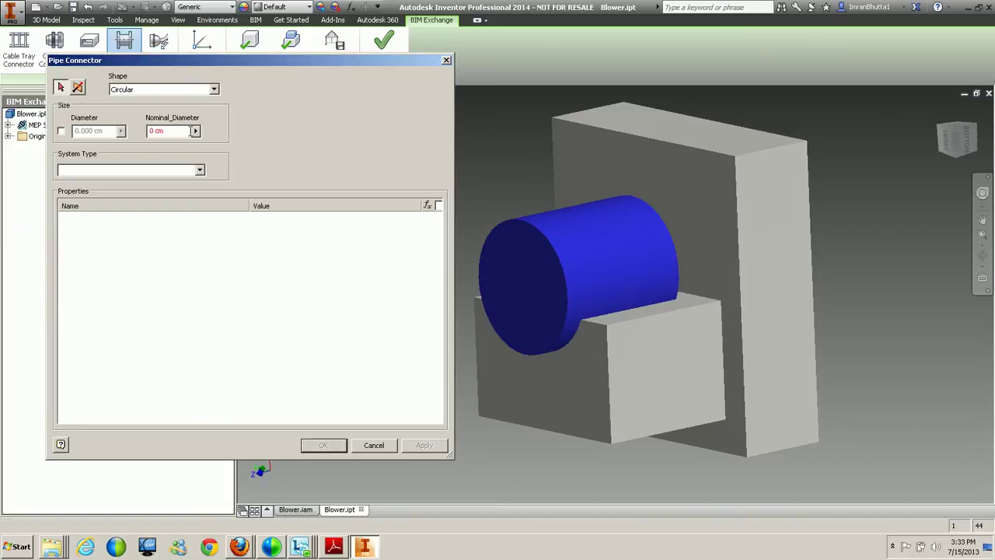
# Step: Set the pipe system type to Hydronic Return to review it, then cancel the Pipe Connector
pyautogui.click(189, 175)
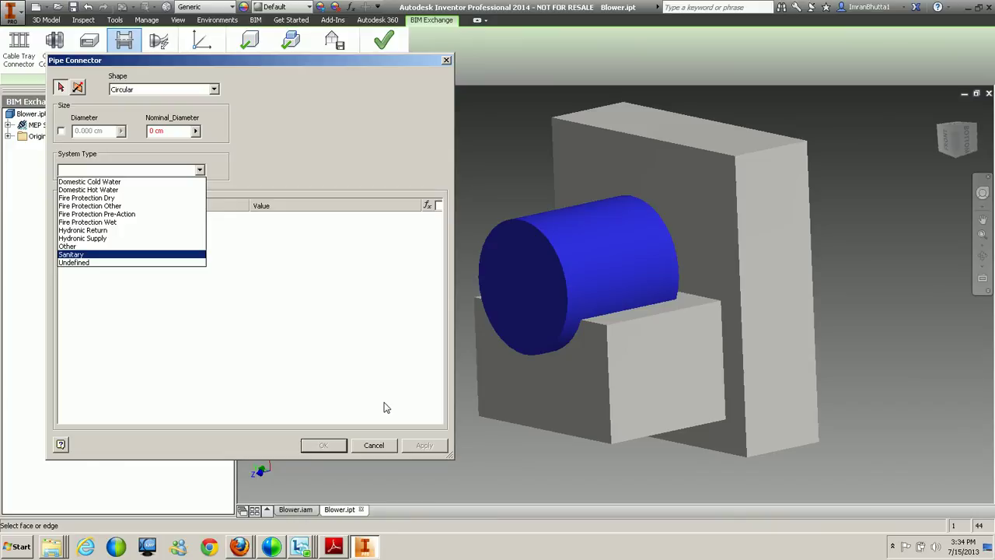
pyautogui.click(292, 243)
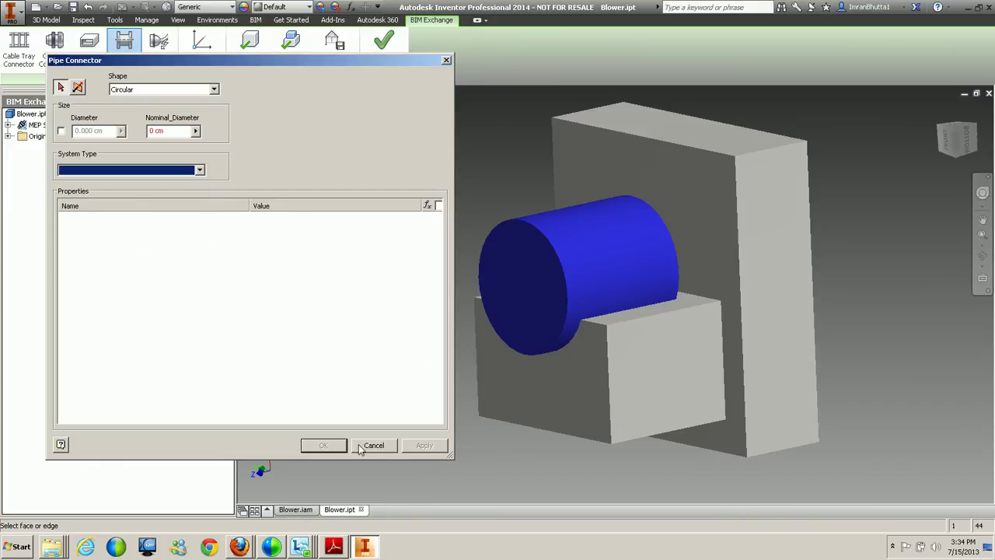
pyautogui.click(185, 170)
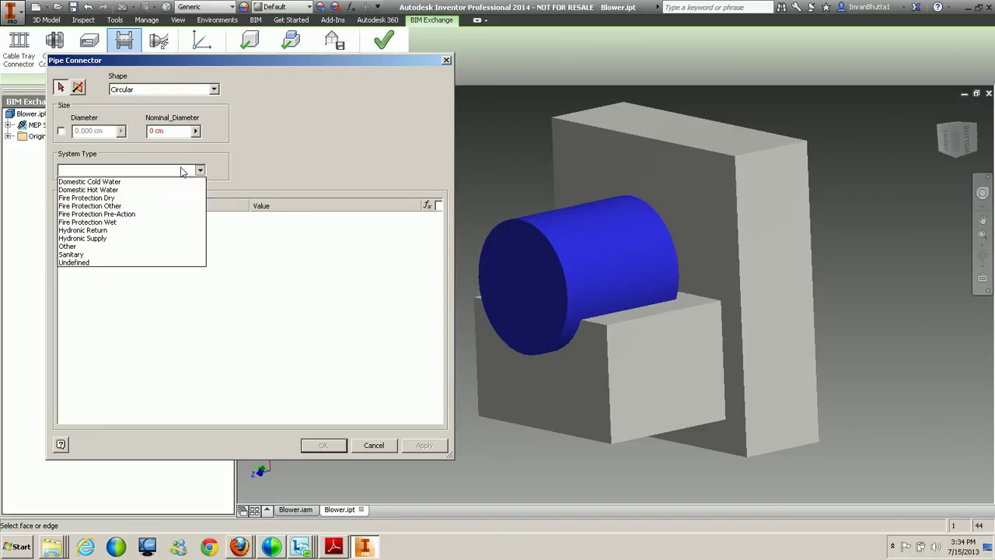
pyautogui.click(140, 230)
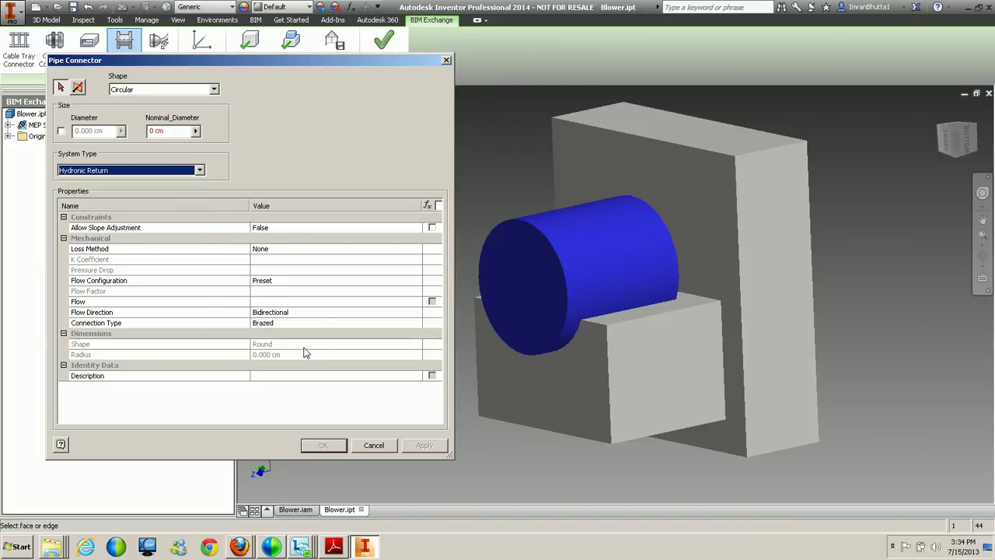
pyautogui.click(383, 448)
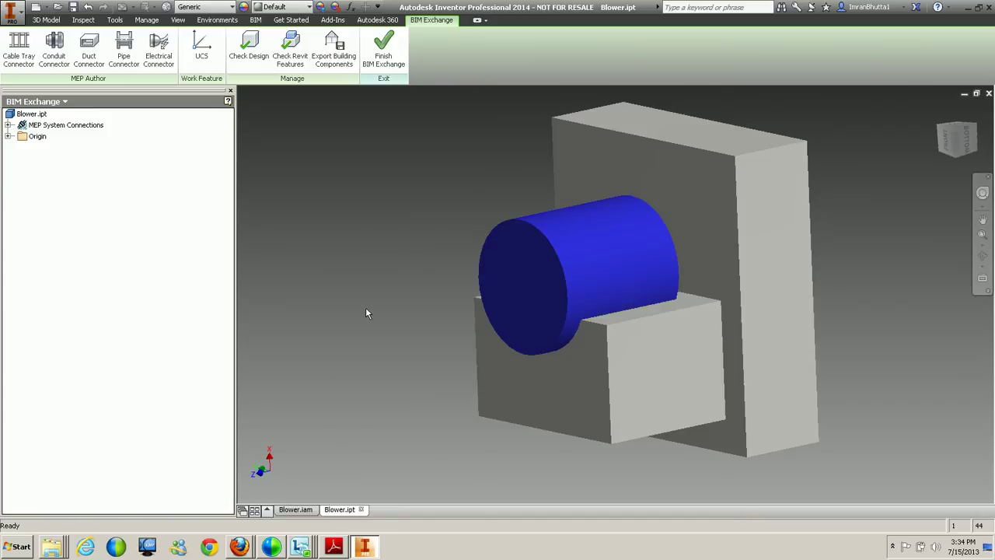
# Step: Switch back to the Blower.iam assembly document
pyautogui.click(295, 509)
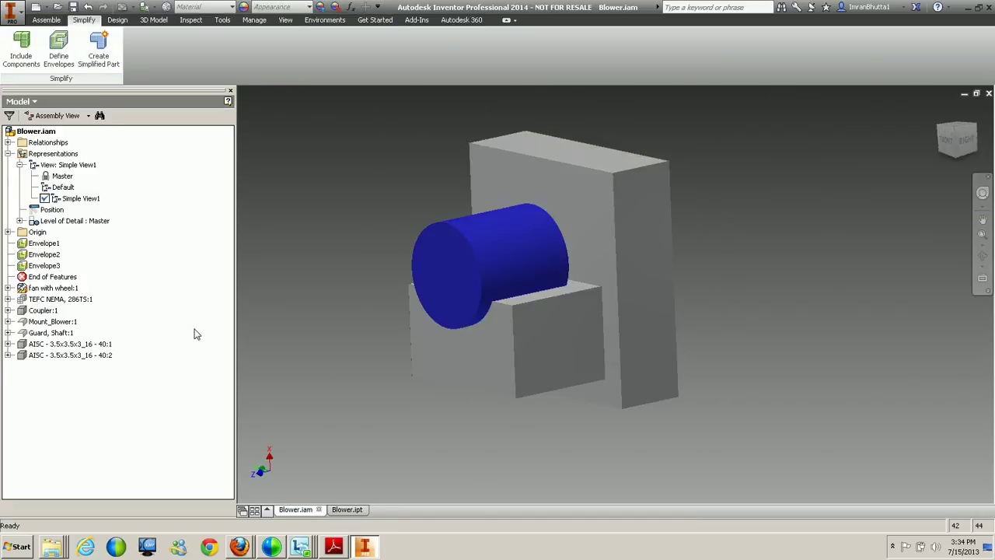